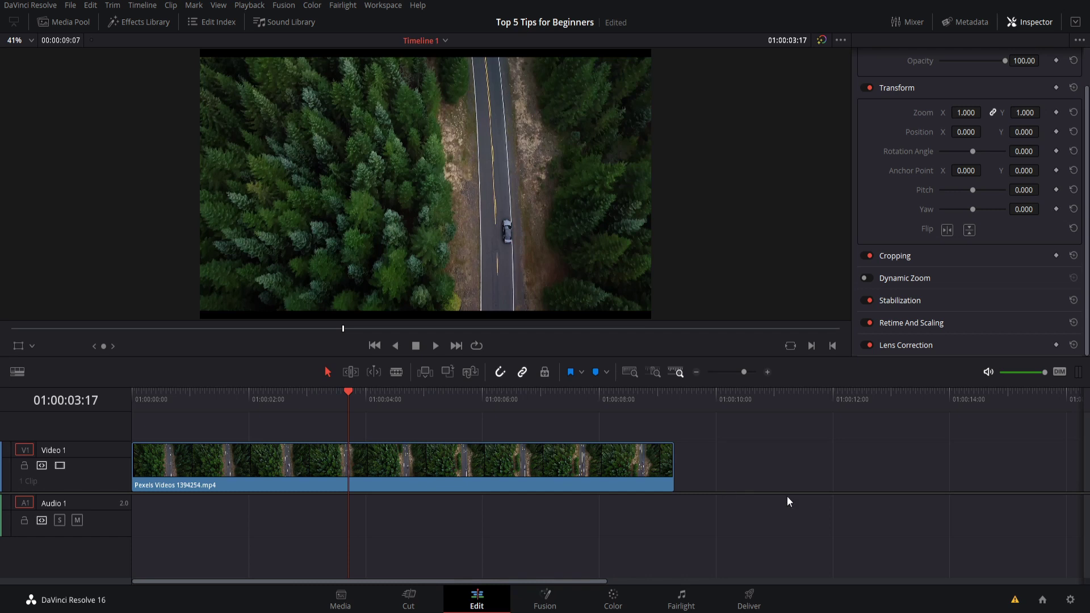
- Review Preferences > User > Project Save and Load: Live Save and Project Backups every 15 minutes
click(40, 6)
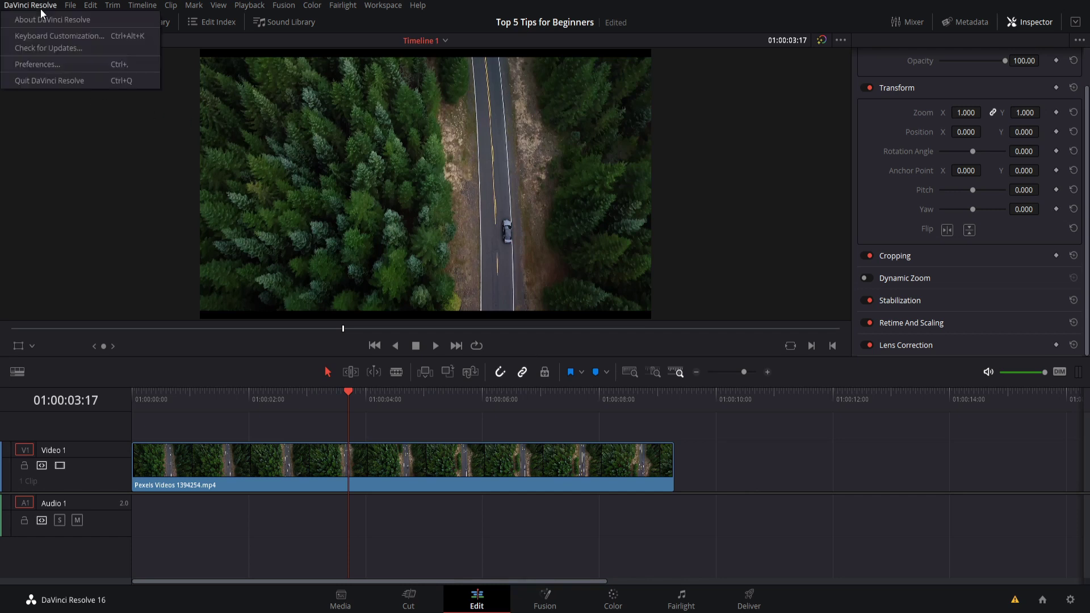
click(54, 65)
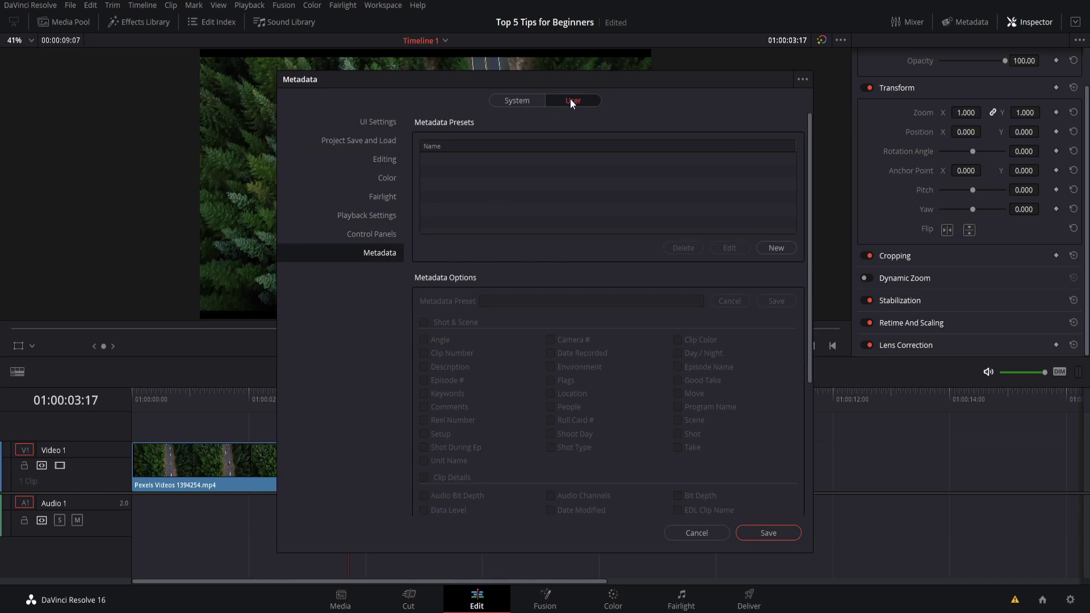
click(516, 100)
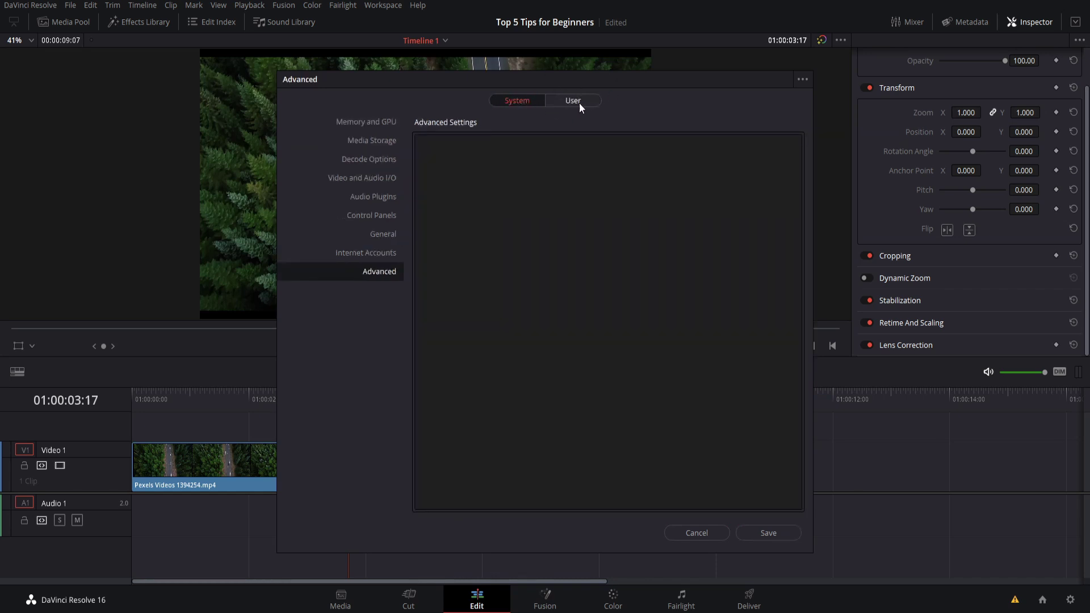
click(574, 103)
click(368, 142)
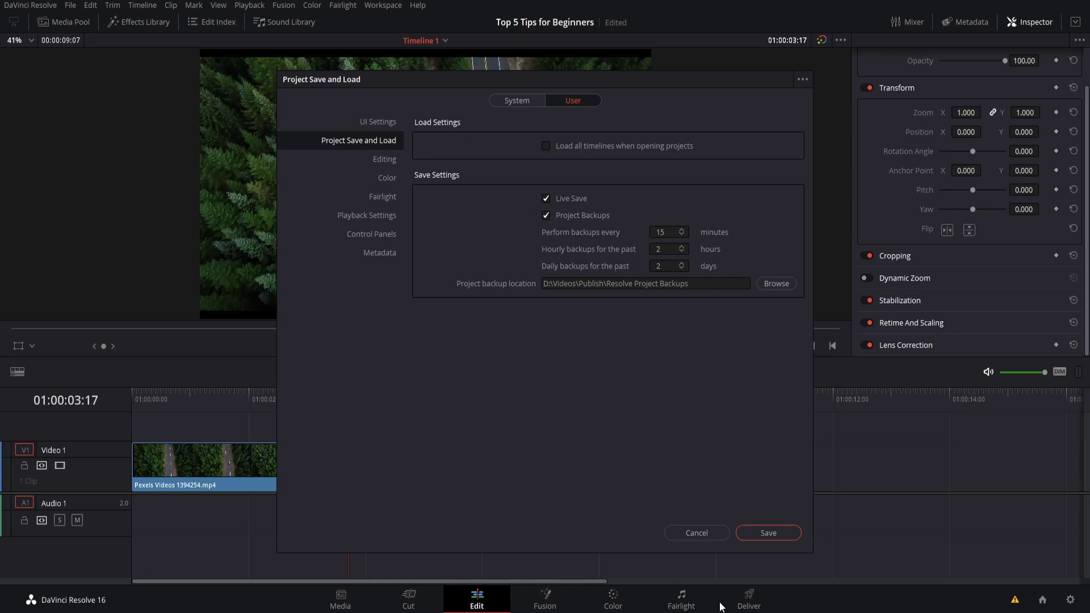
- Cancel Preferences and delete the forest road clip from Timeline 1
click(696, 532)
click(363, 451)
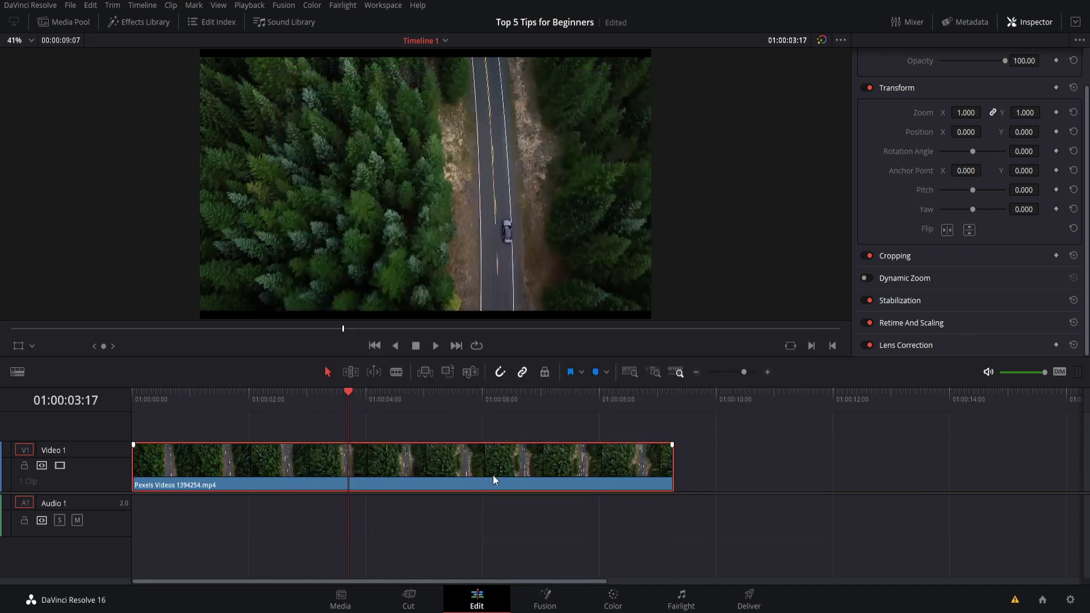
key(Delete)
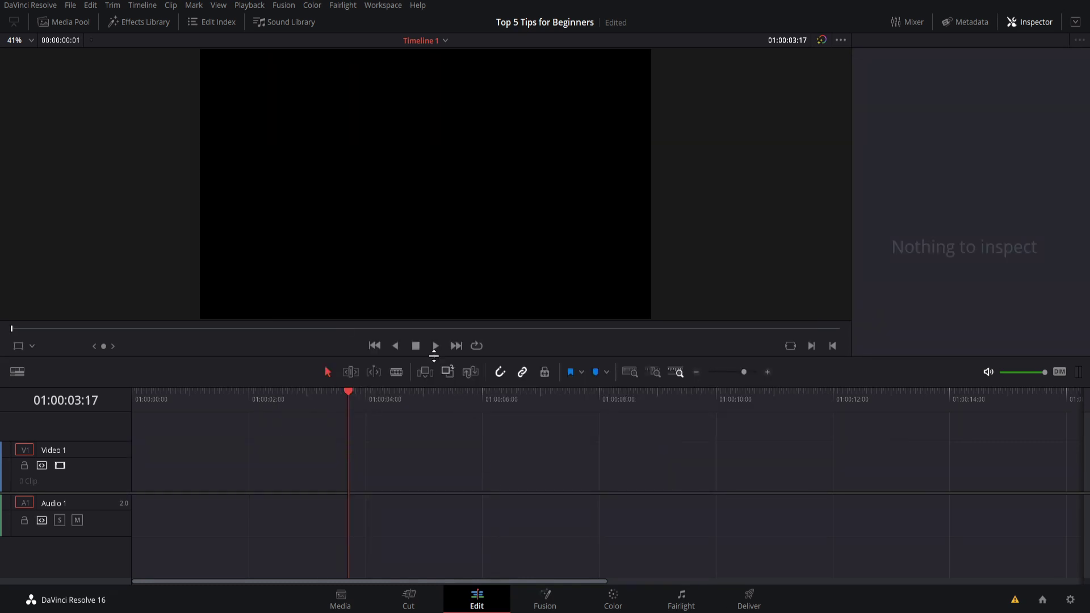
- Reopen the Top 5 Tips for Beginners project from the Project Manager
click(70, 5)
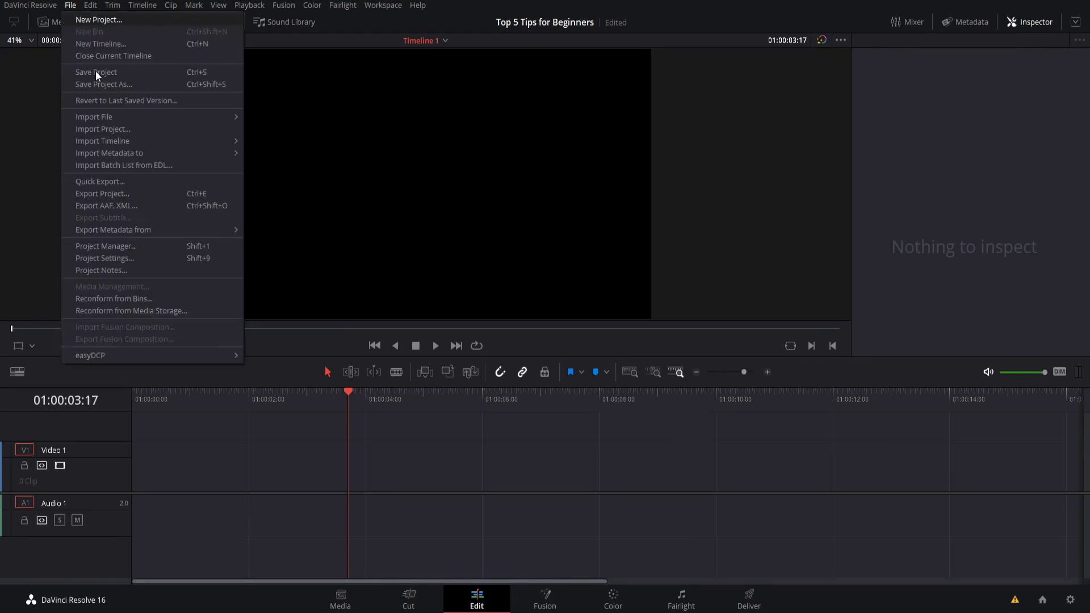
click(146, 248)
double_click(500, 219)
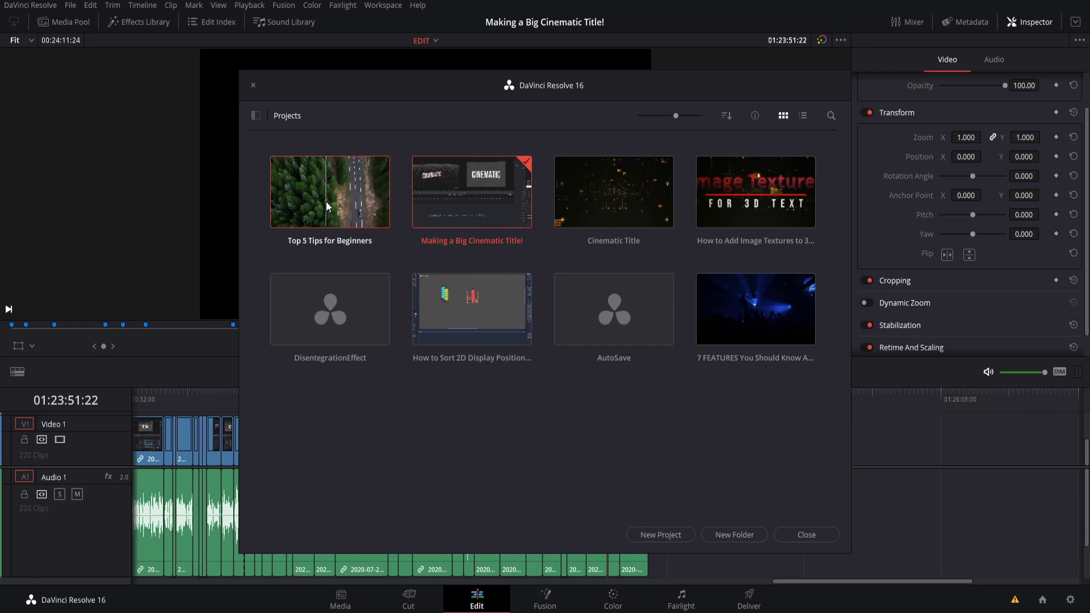
double_click(327, 202)
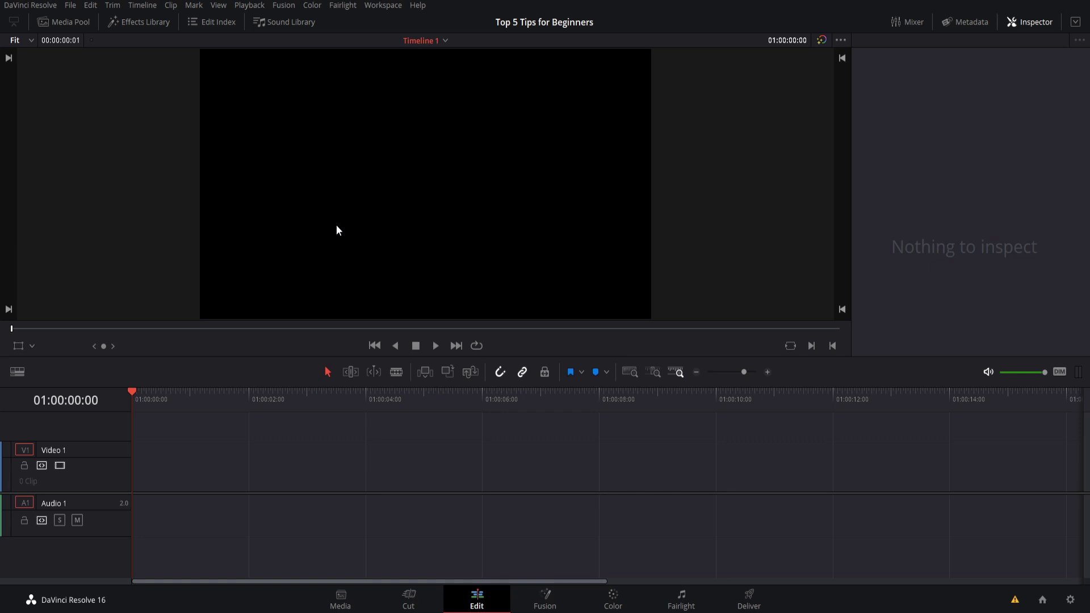
- Bring up Preferences with Ctrl+, showing Live Save on and 15-minute project backups
key(ctrl+comma)
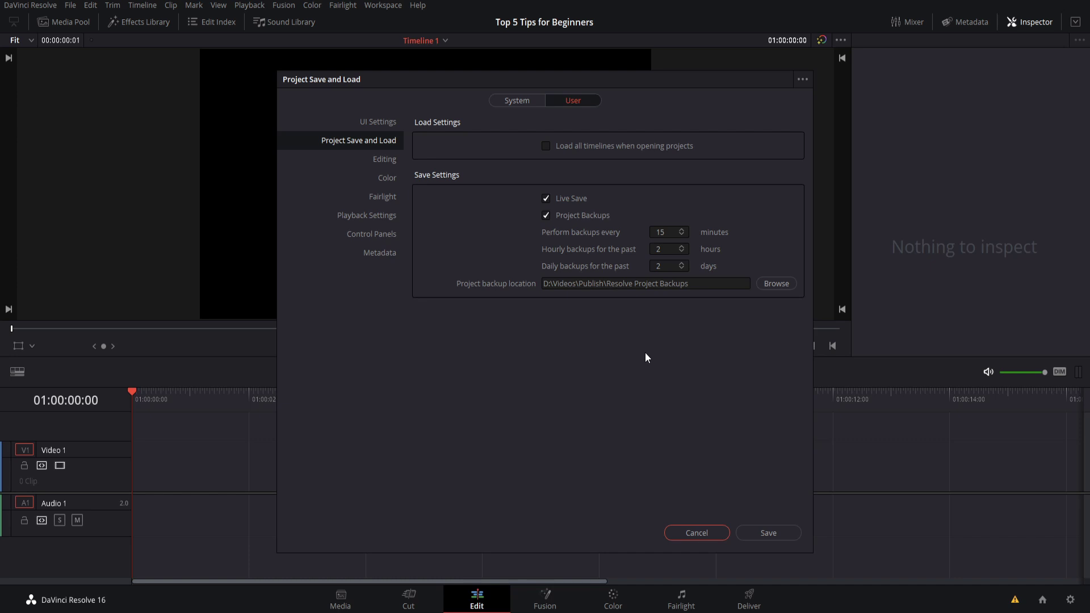
key(Tab)
click(728, 238)
- Browse the project's five Project.db backups in the Resolve Project Backups folder in Explorer
click(650, 282)
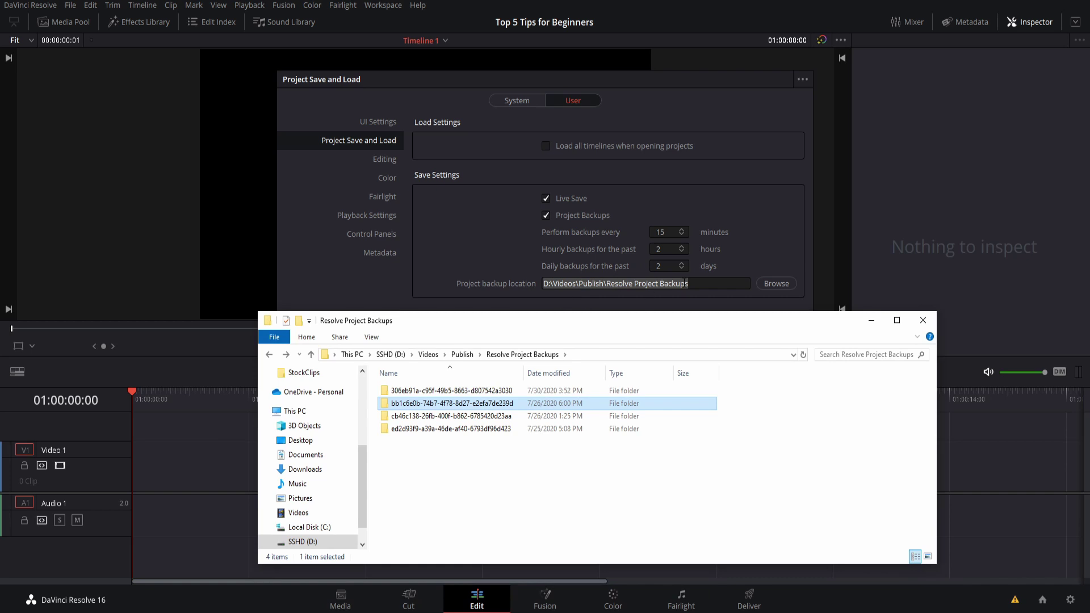
double_click(465, 403)
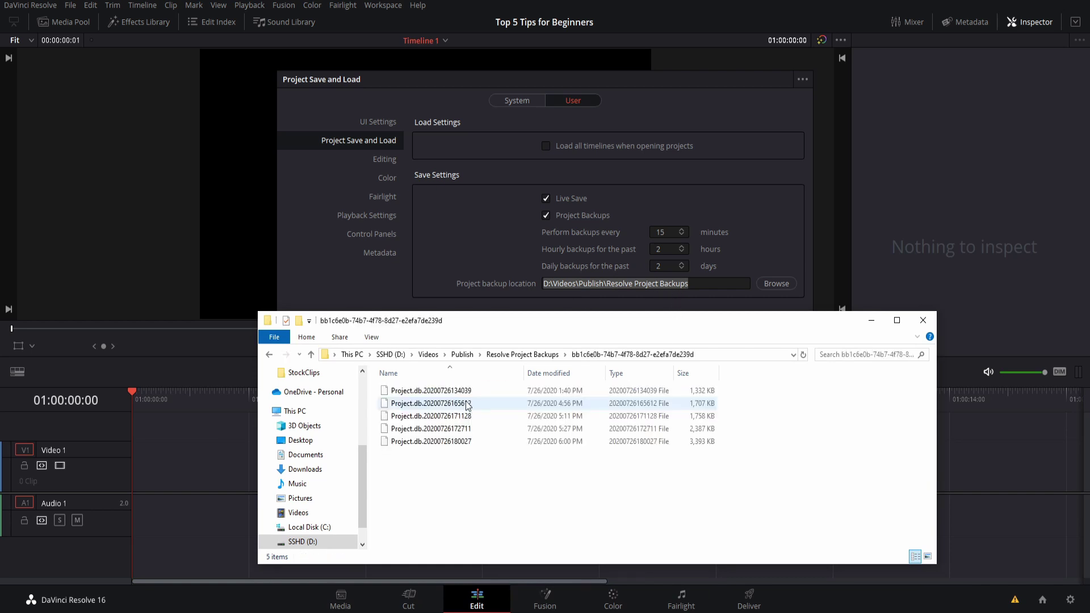
key(ctrl+a)
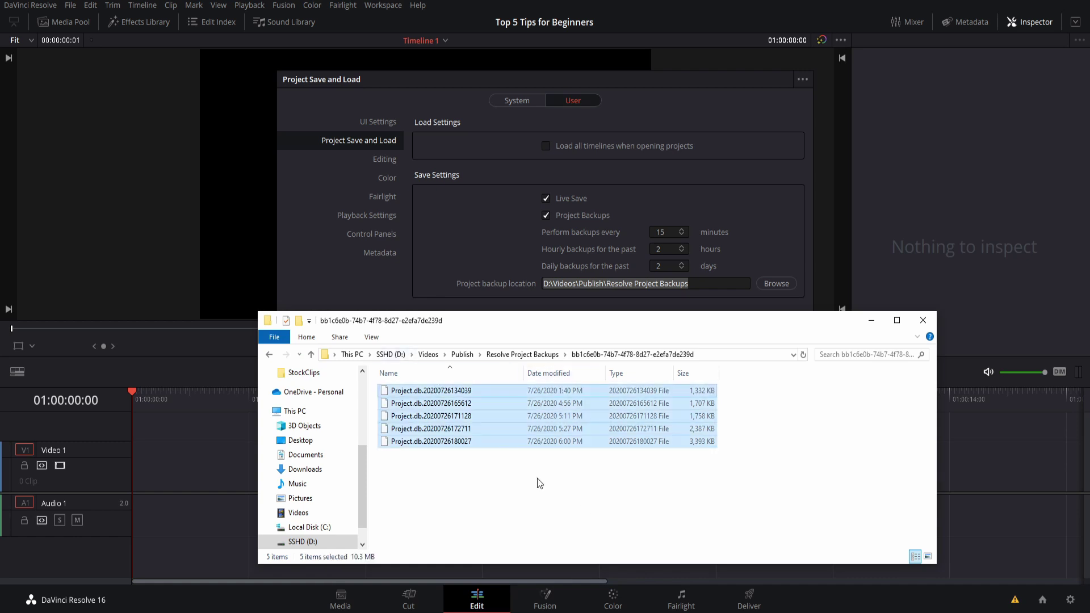
click(540, 484)
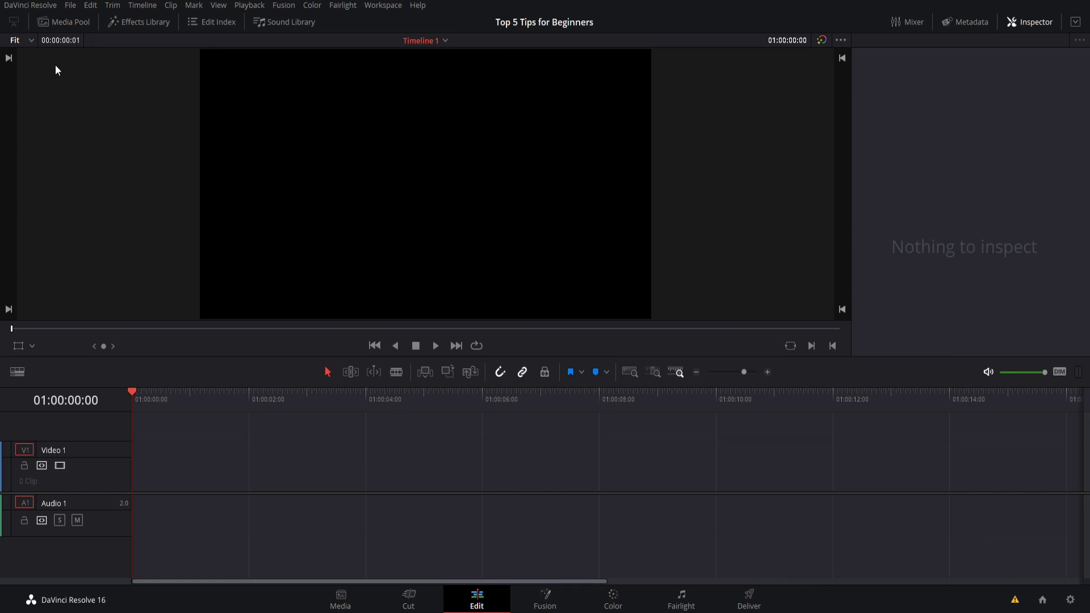
- Open Project Backups for Top 5 Tips for Beginners from the Project Manager
click(71, 5)
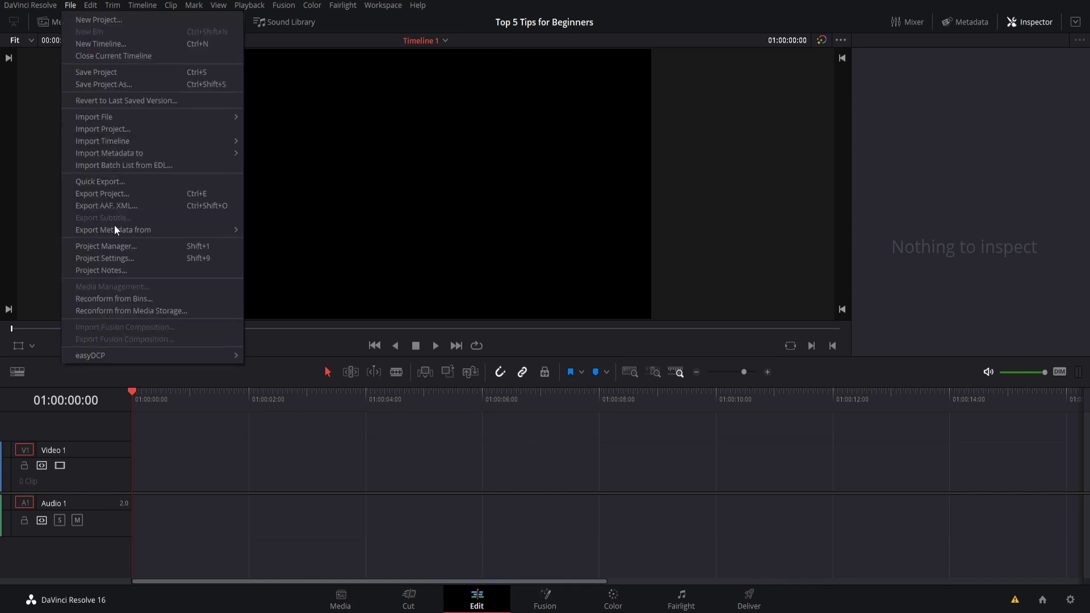
click(127, 242)
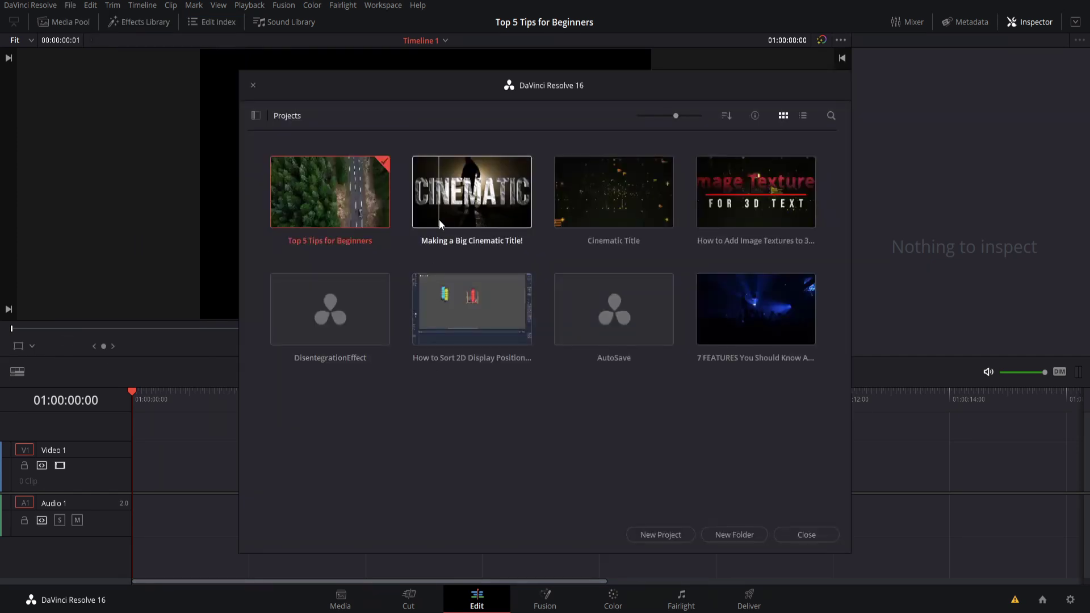
right_click(345, 208)
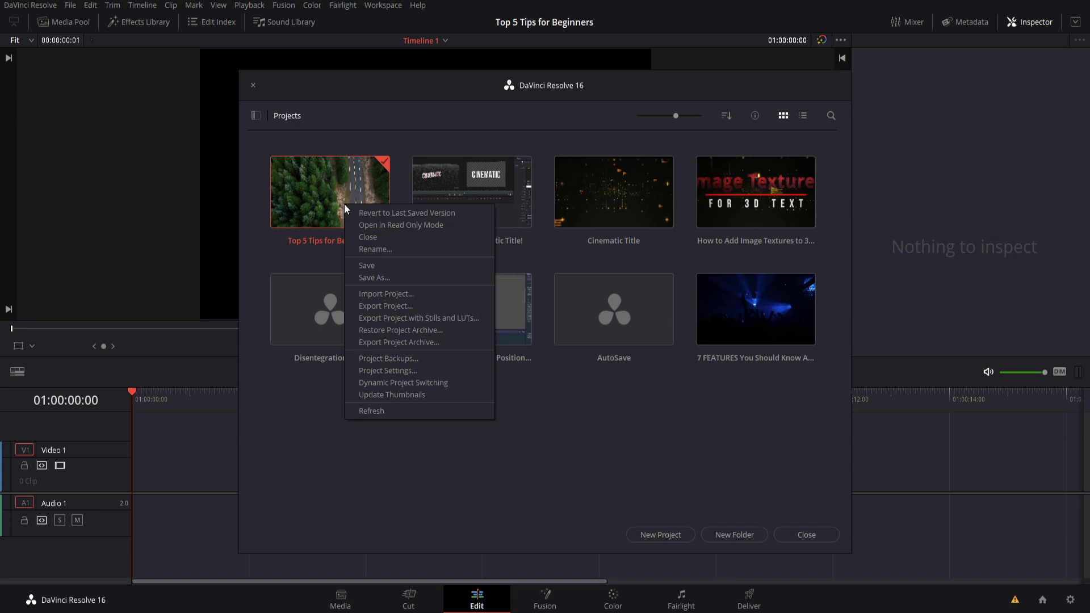
click(389, 359)
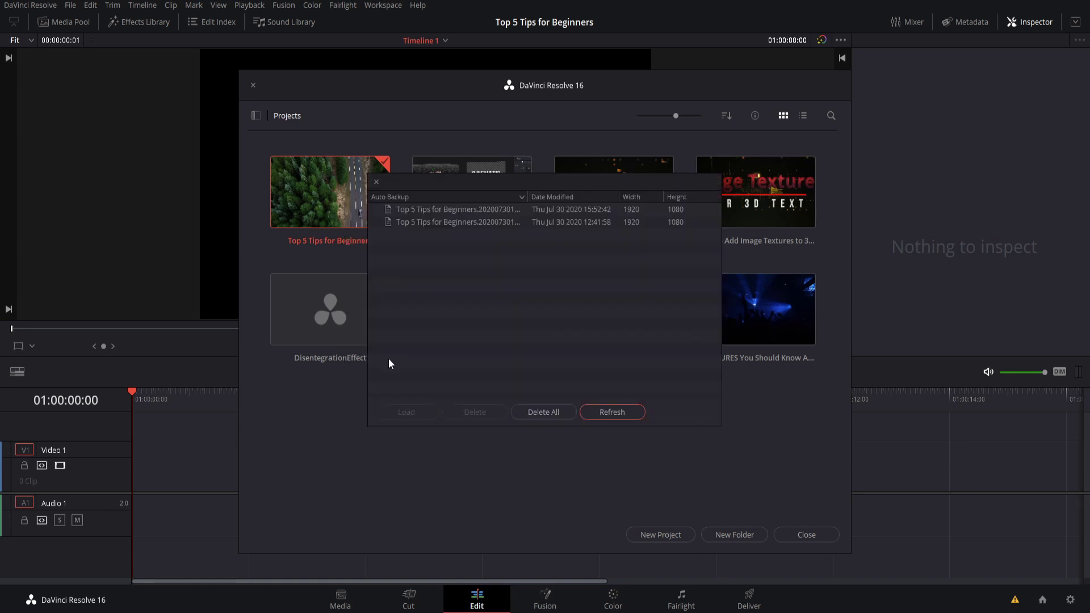
- Widen the Auto Backup column, sort by Date Modified newest first, and select the latest backup
drag(533, 181, 567, 208)
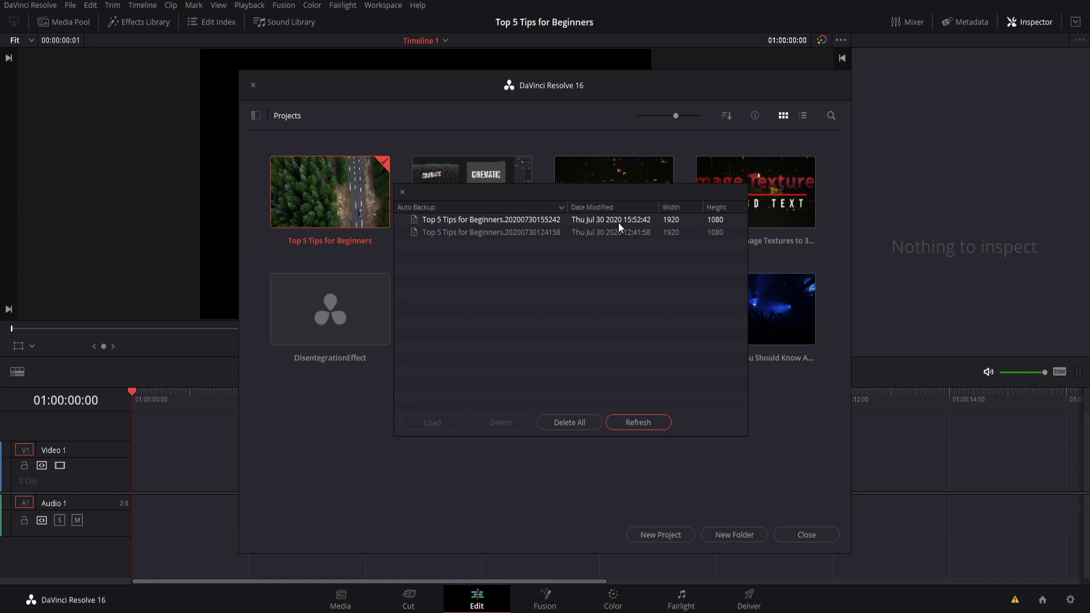
drag(570, 207, 583, 207)
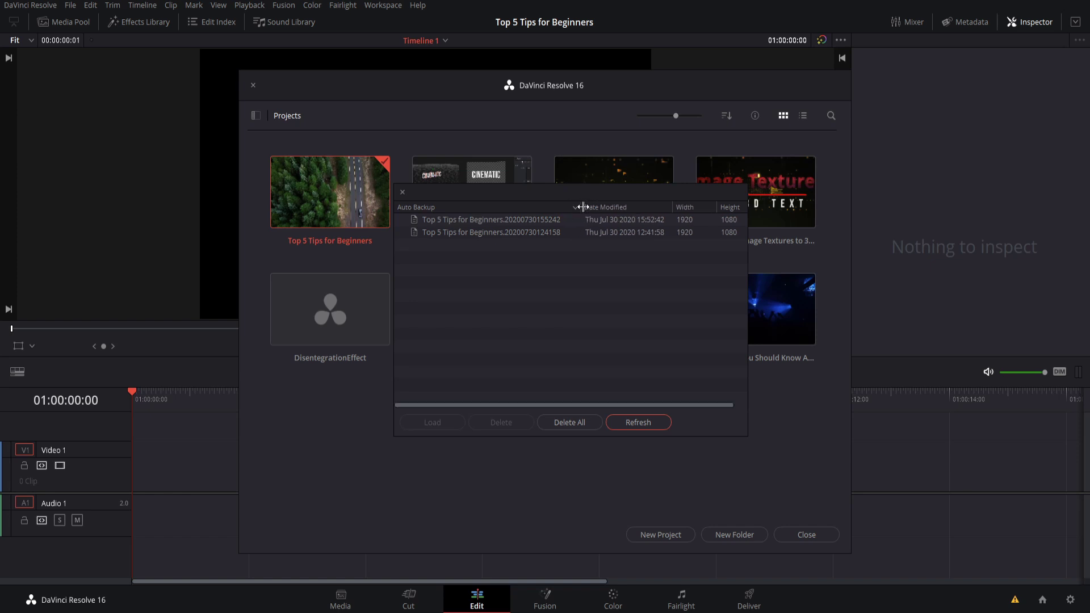
double_click(583, 207)
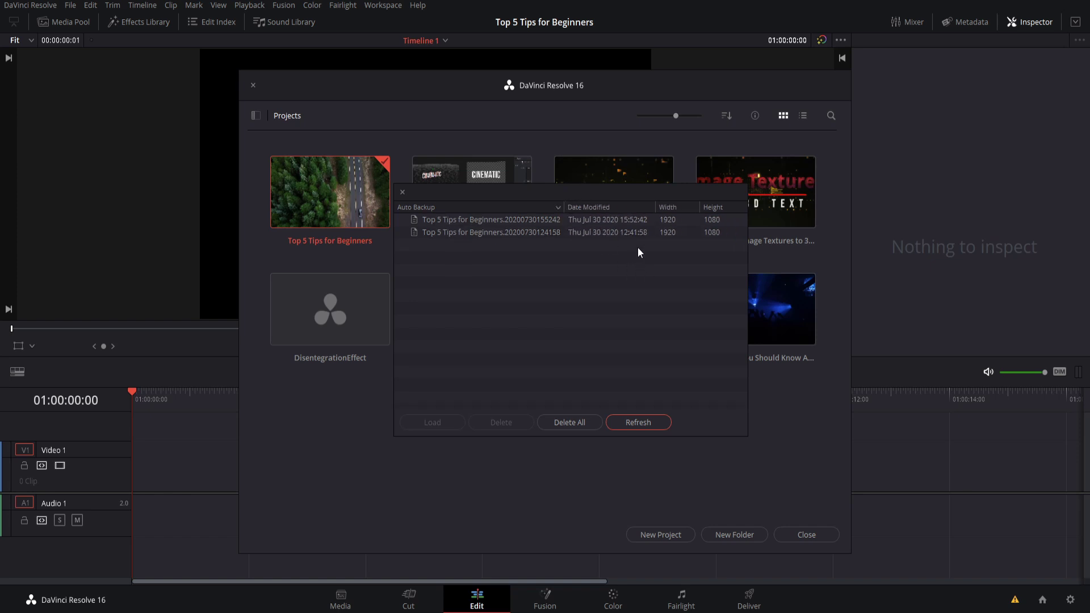
click(629, 206)
click(641, 207)
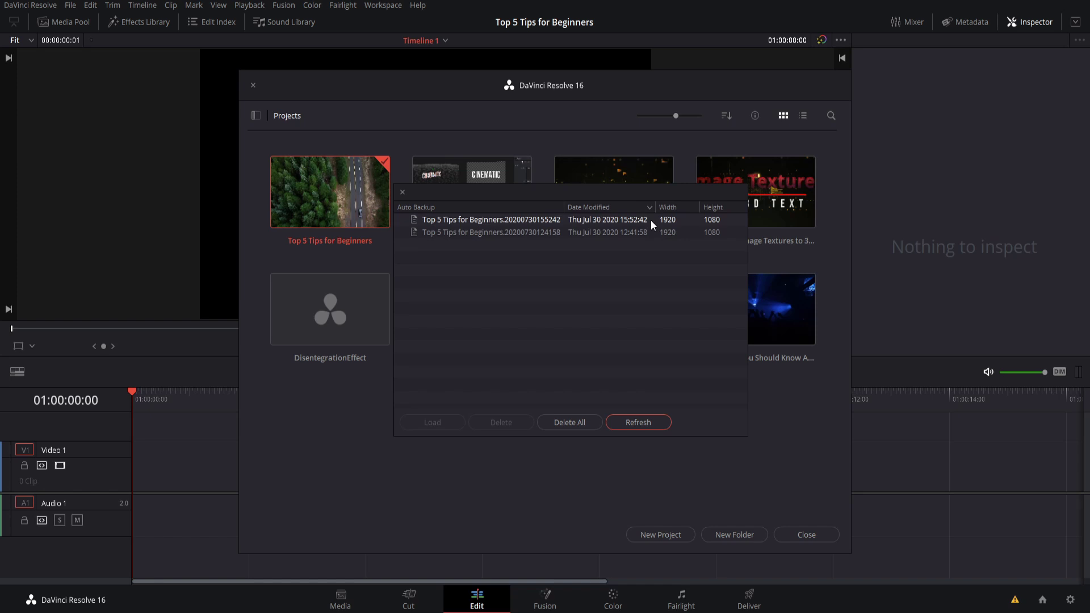
click(569, 220)
click(402, 192)
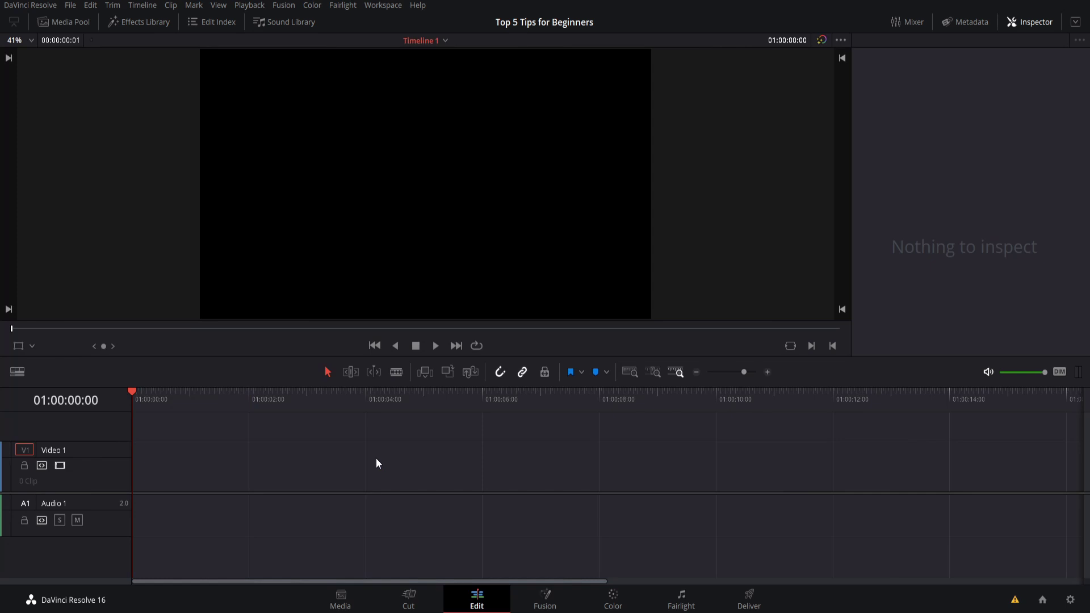
- Drag Pexels Videos 1394254.mp4 from the Media Pool onto Video 1, briefly viewing the Color page
click(78, 20)
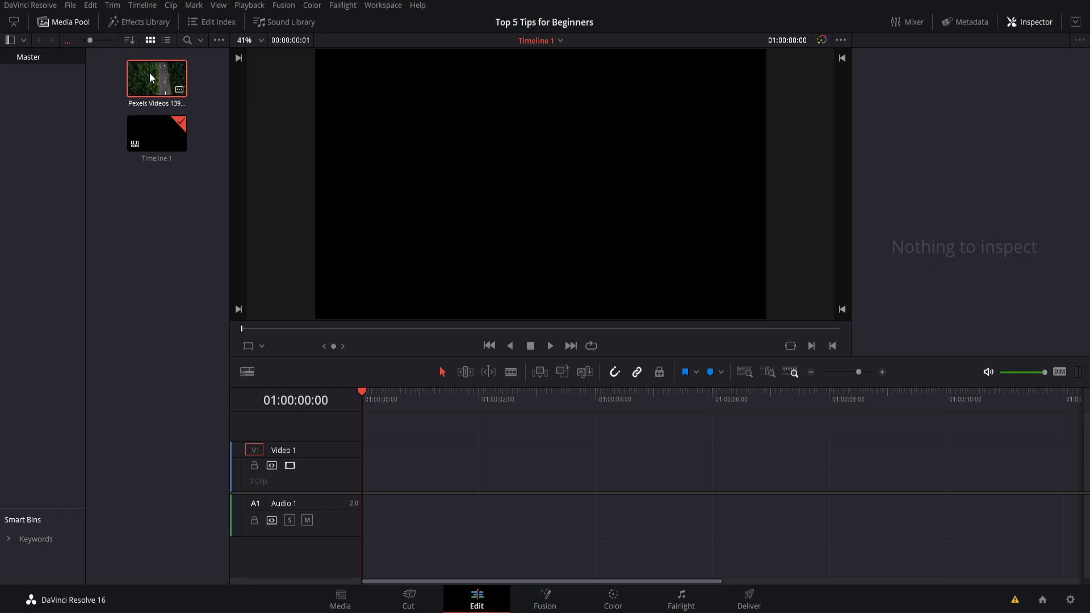
drag(149, 73, 387, 471)
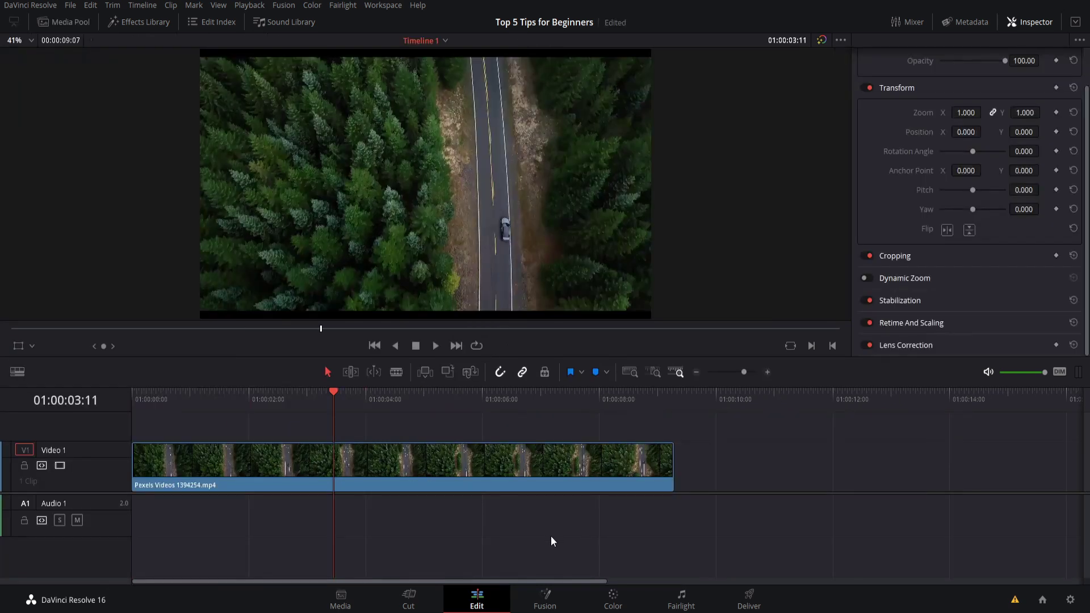
click(611, 600)
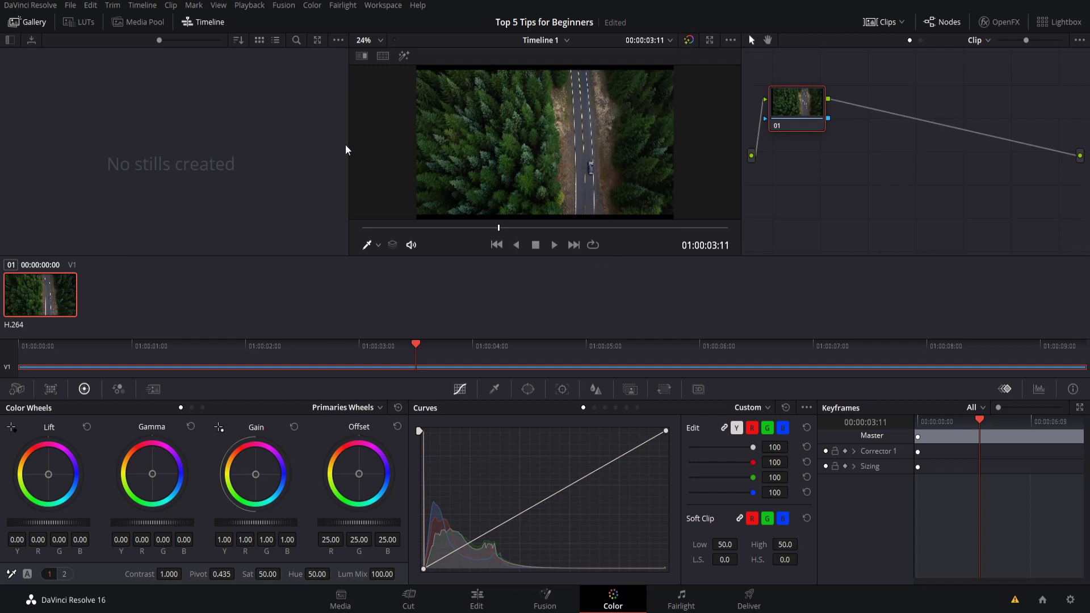
drag(346, 147, 260, 152)
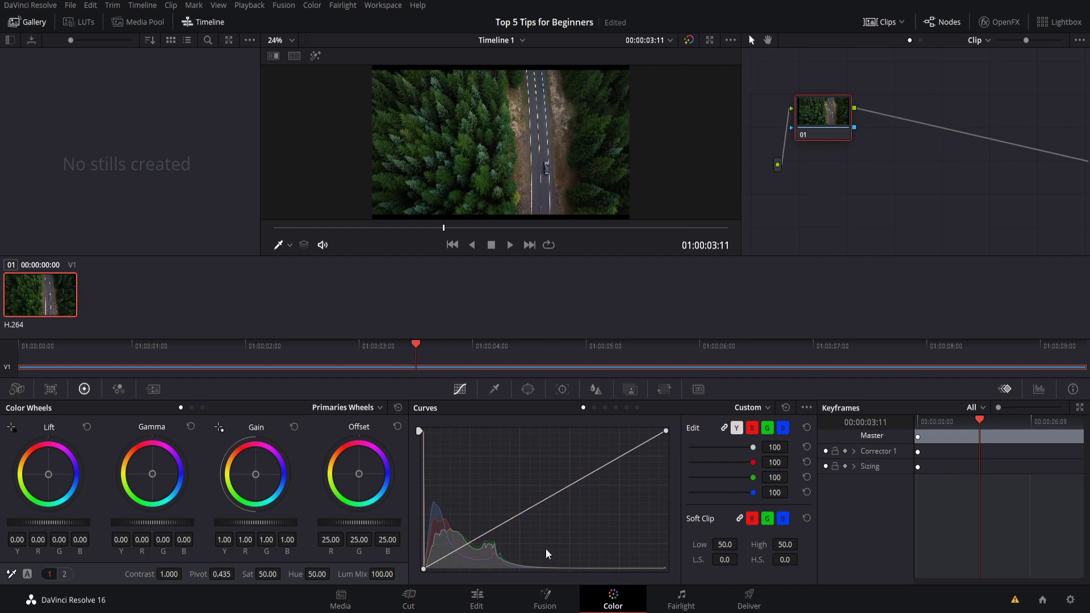
click(477, 597)
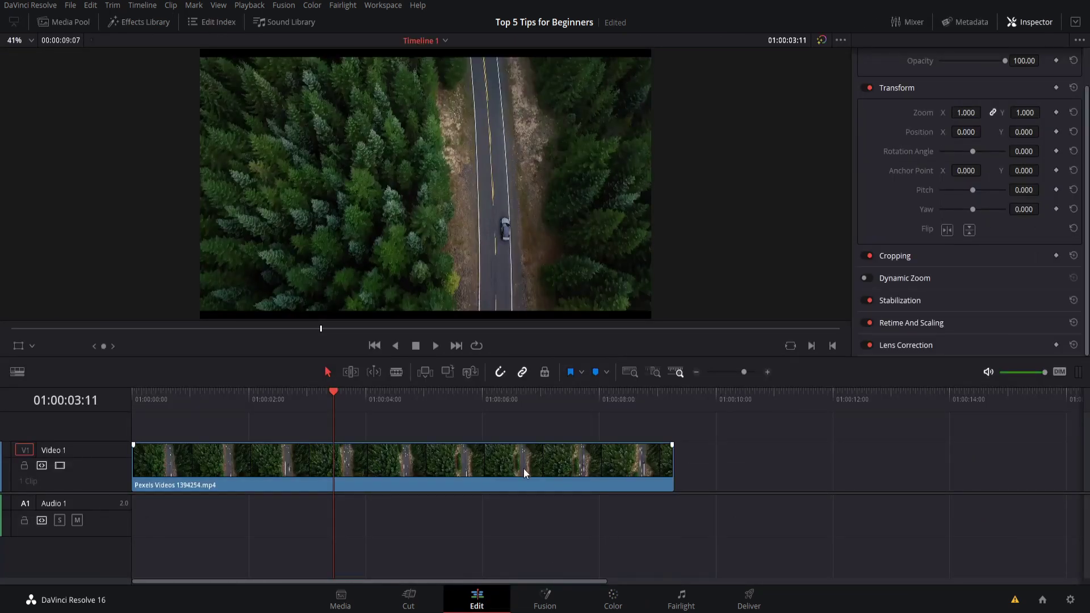
- Apply Color > Auto Color to the selected forest road clip
click(466, 482)
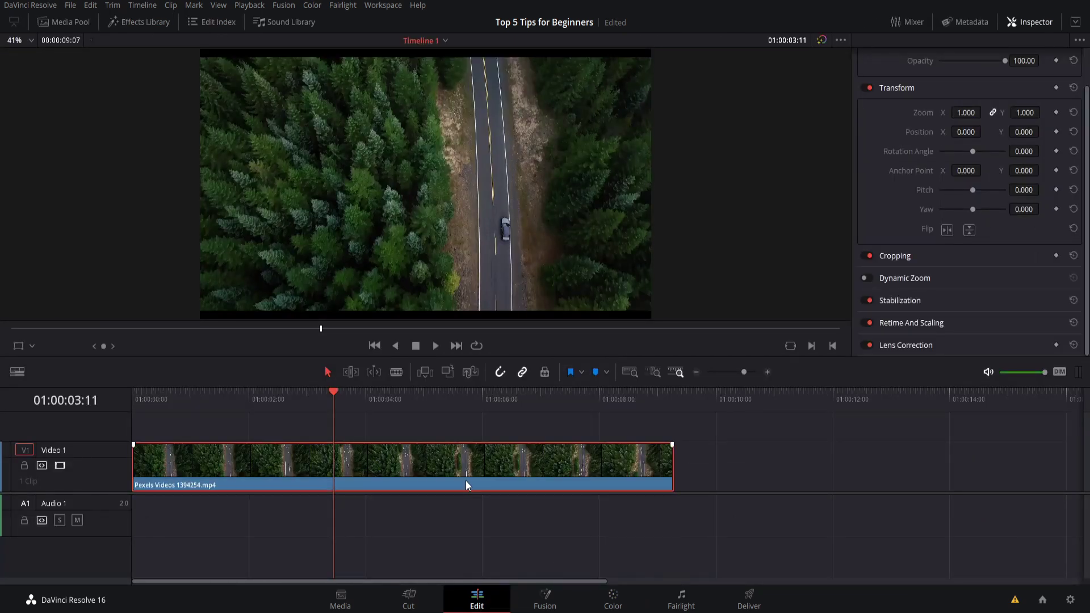
click(312, 6)
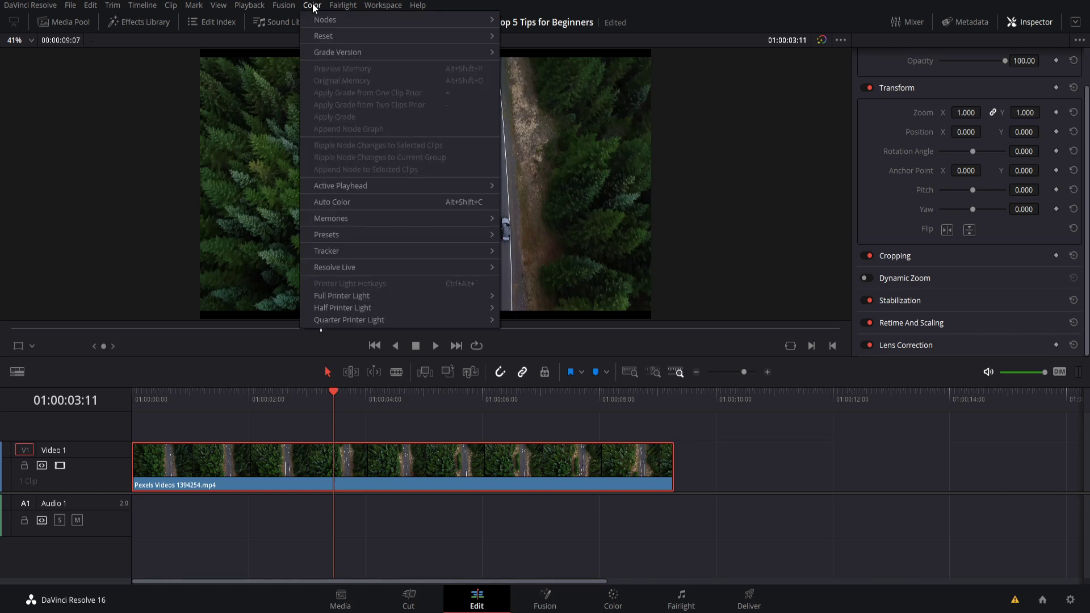
click(387, 203)
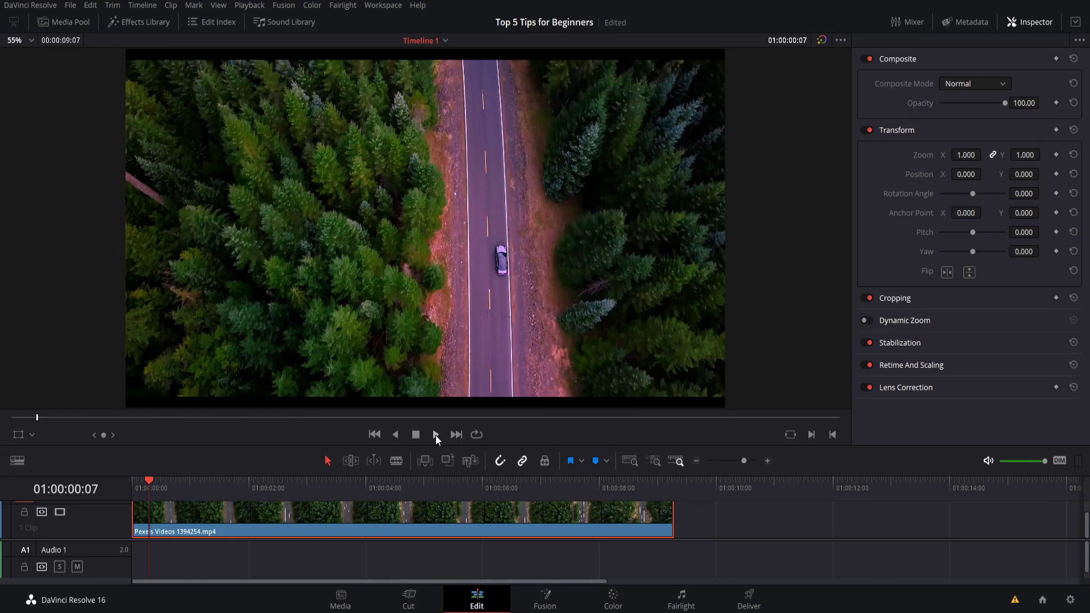
- Play the graded forest road clip from its start
click(435, 435)
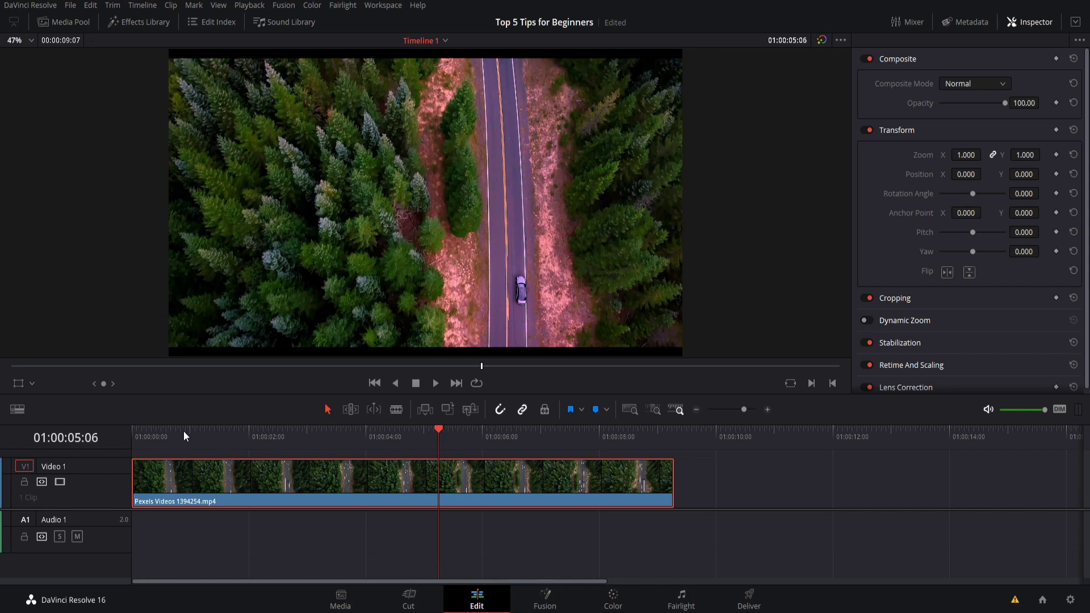
drag(183, 431, 139, 441)
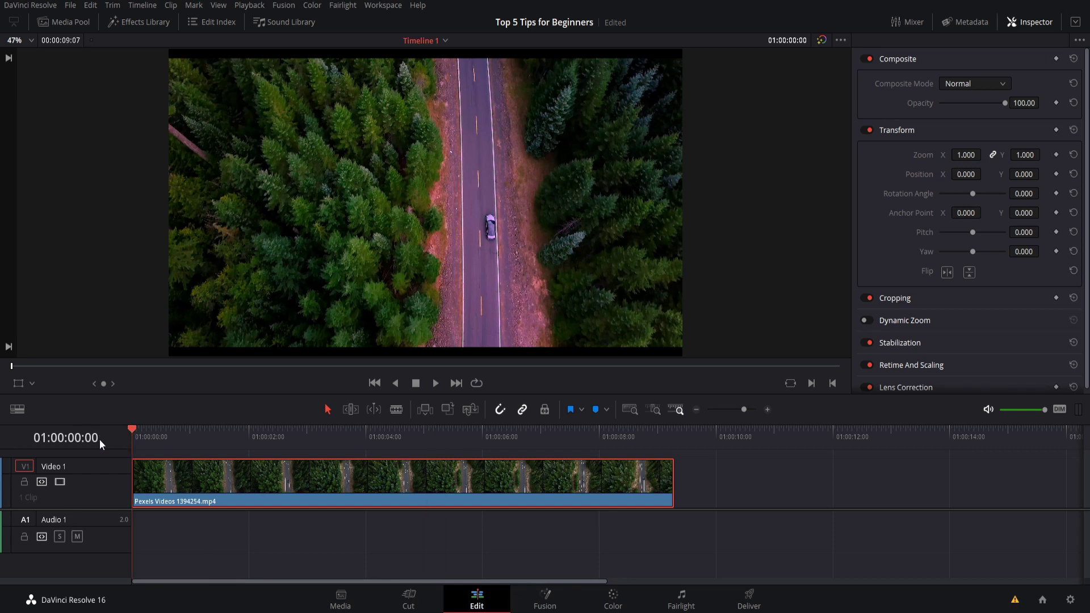
click(436, 383)
click(441, 388)
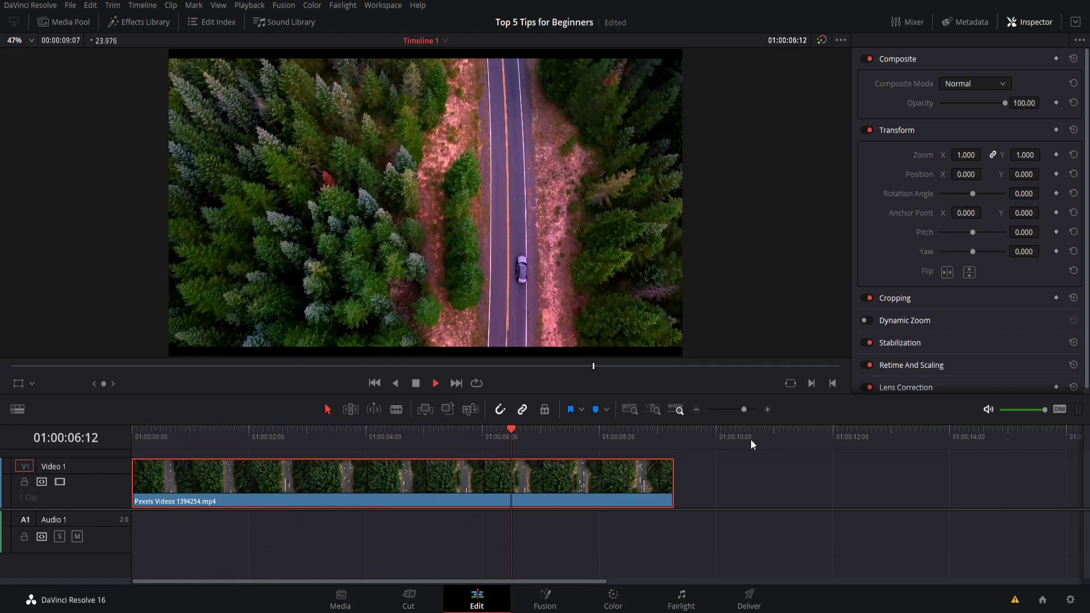
click(687, 540)
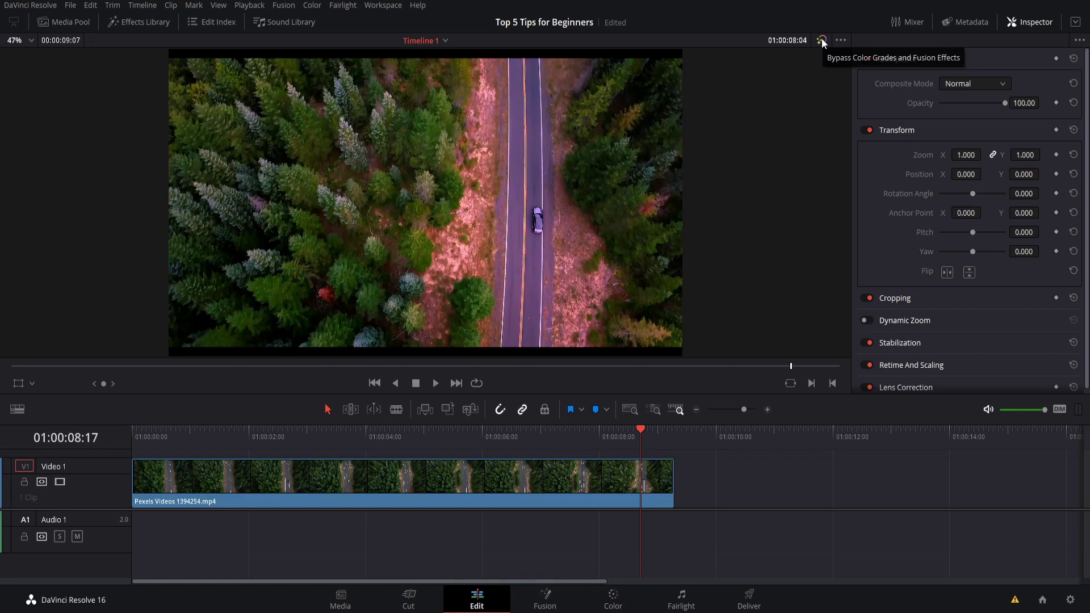
- Toggle Bypass Color Grades repeatedly during playback, ending with the grade bypassed (Shift+D)
click(822, 41)
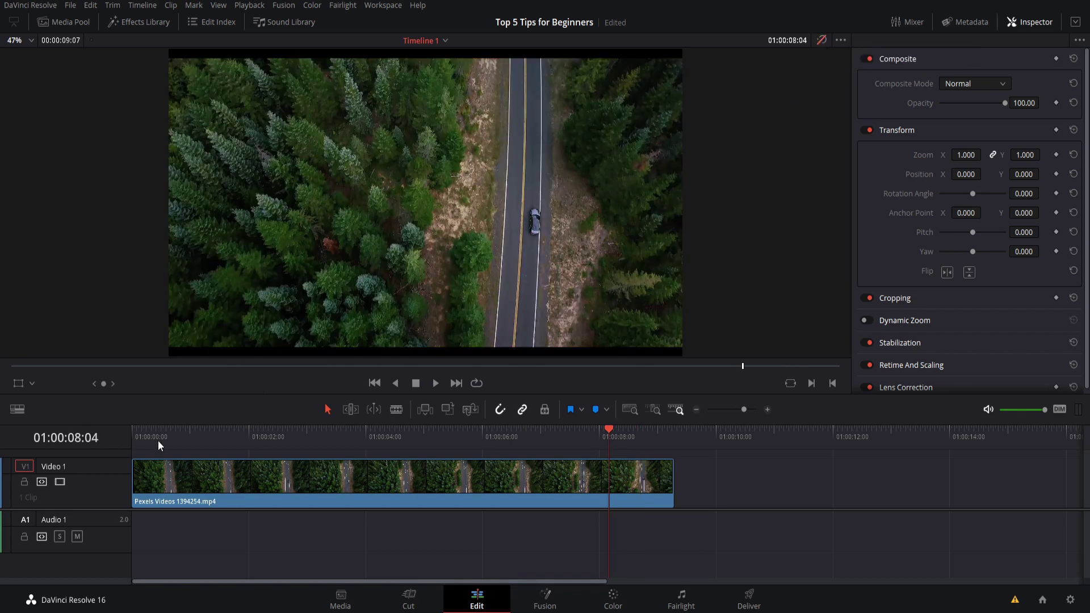
key(Home)
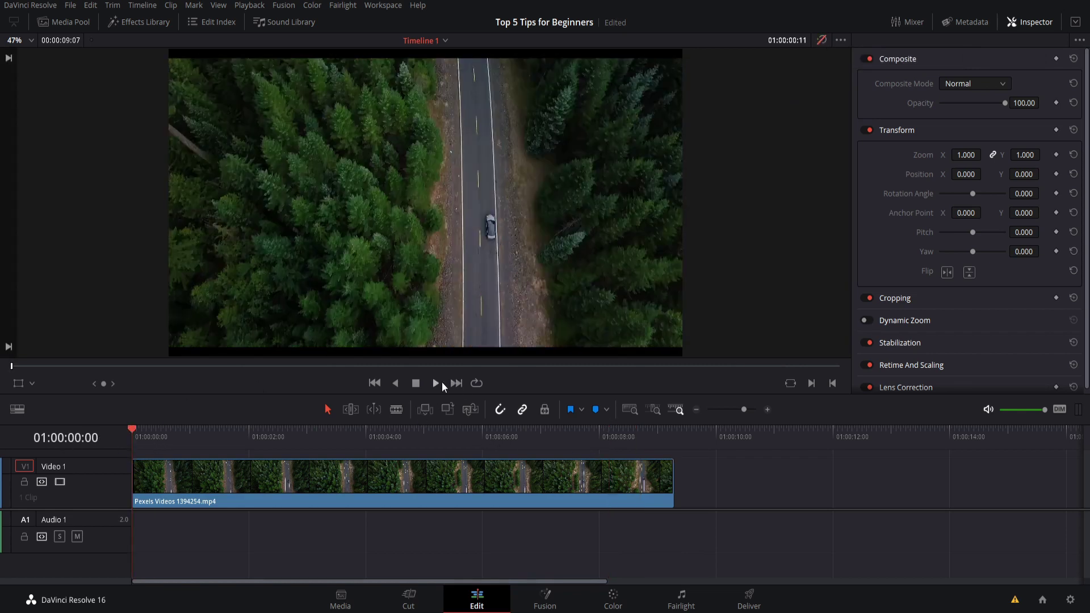
click(436, 383)
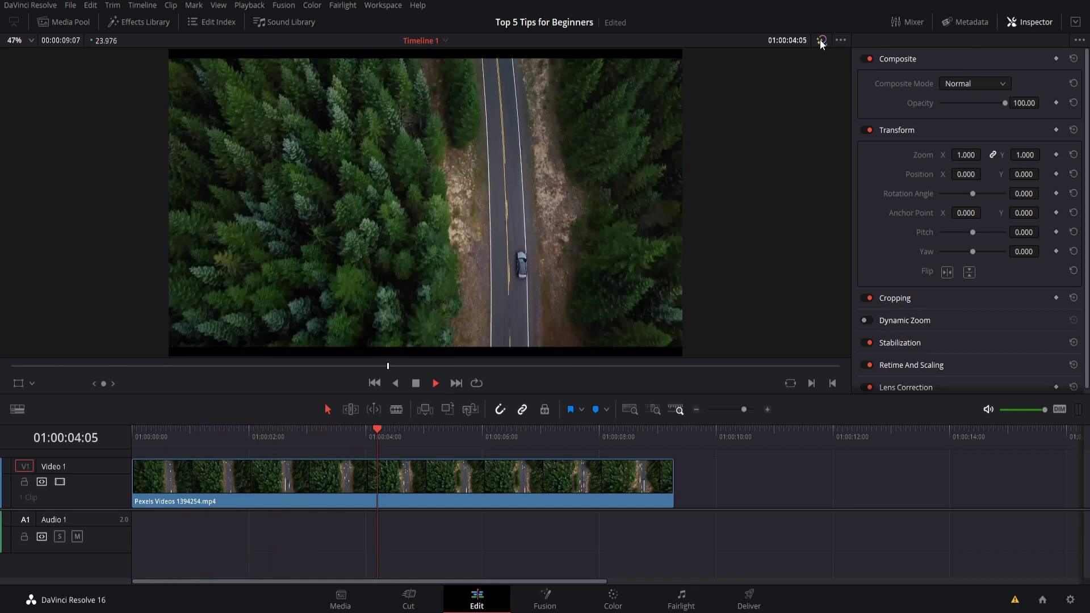
click(820, 40)
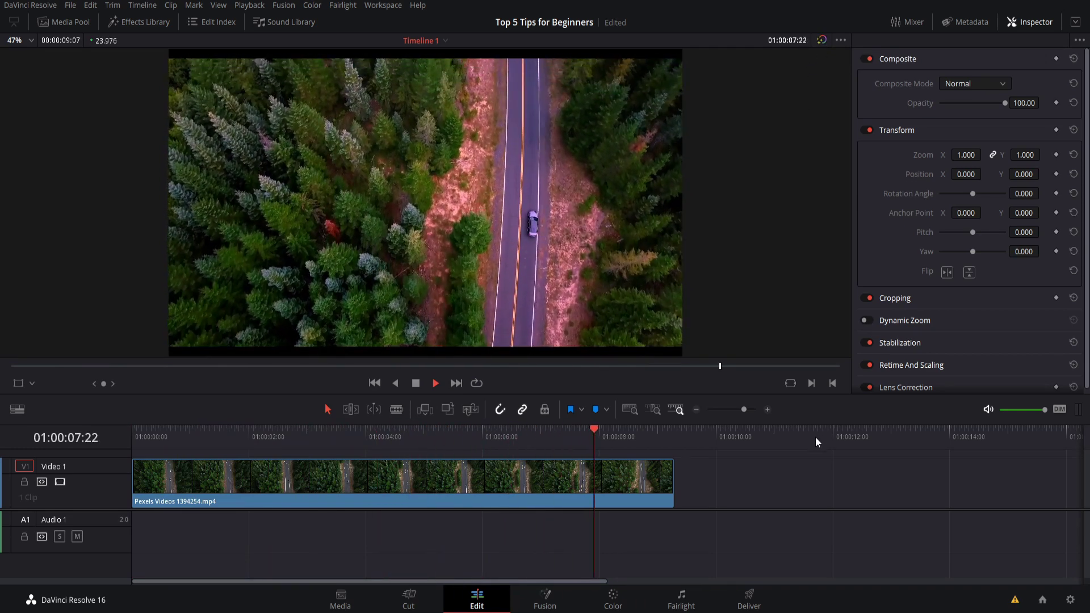
key(space)
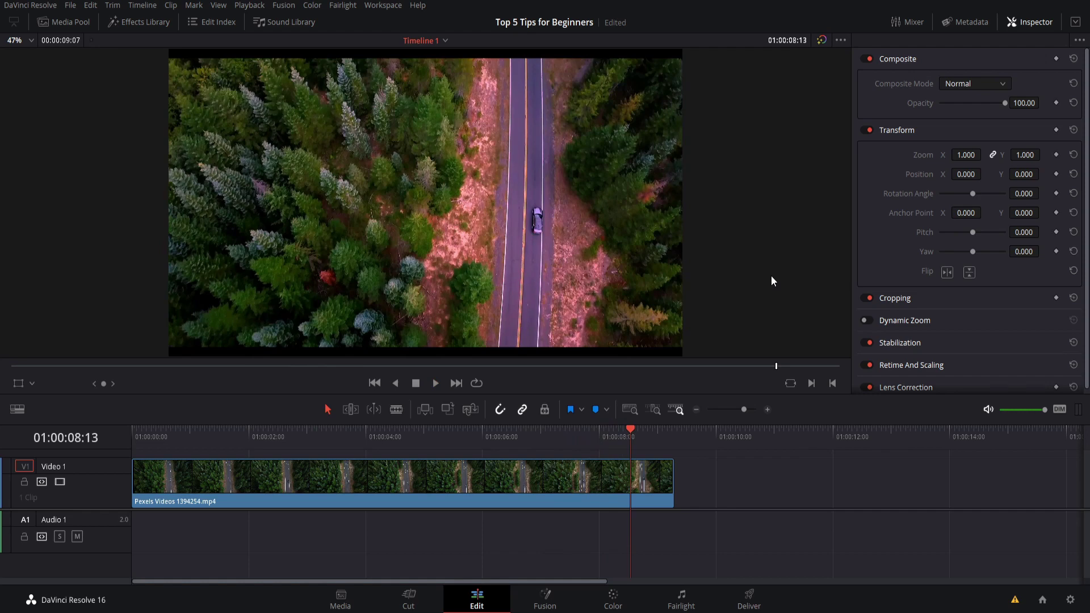
click(820, 40)
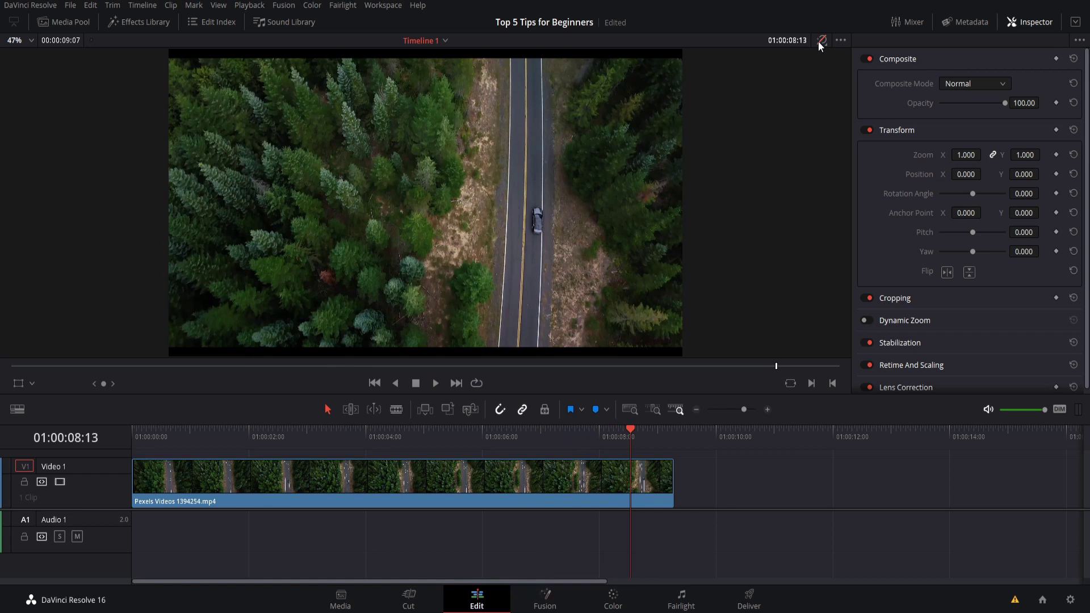
click(820, 40)
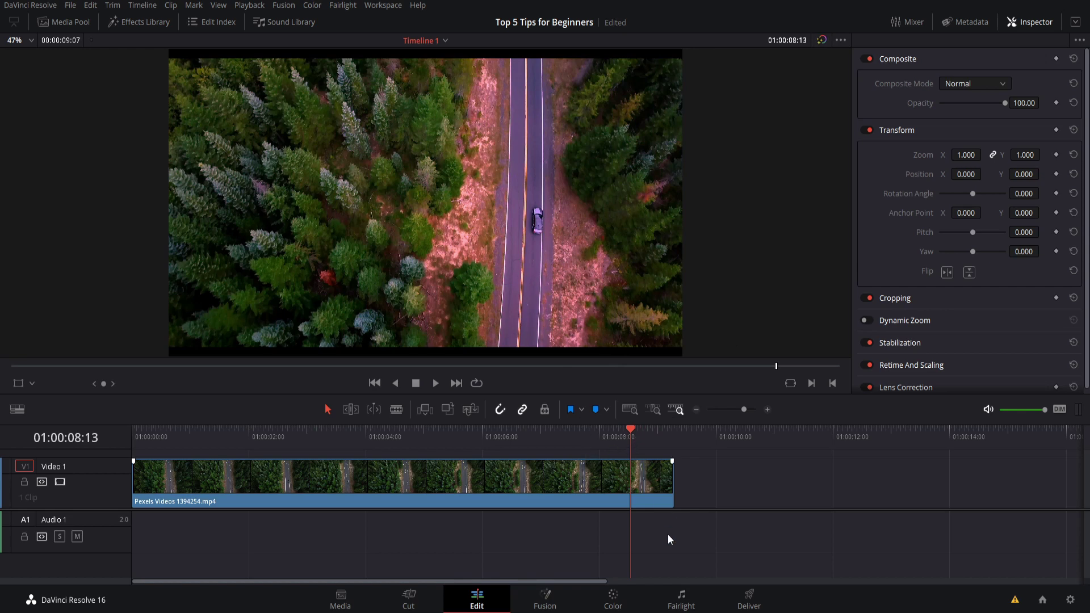
key(shift+d)
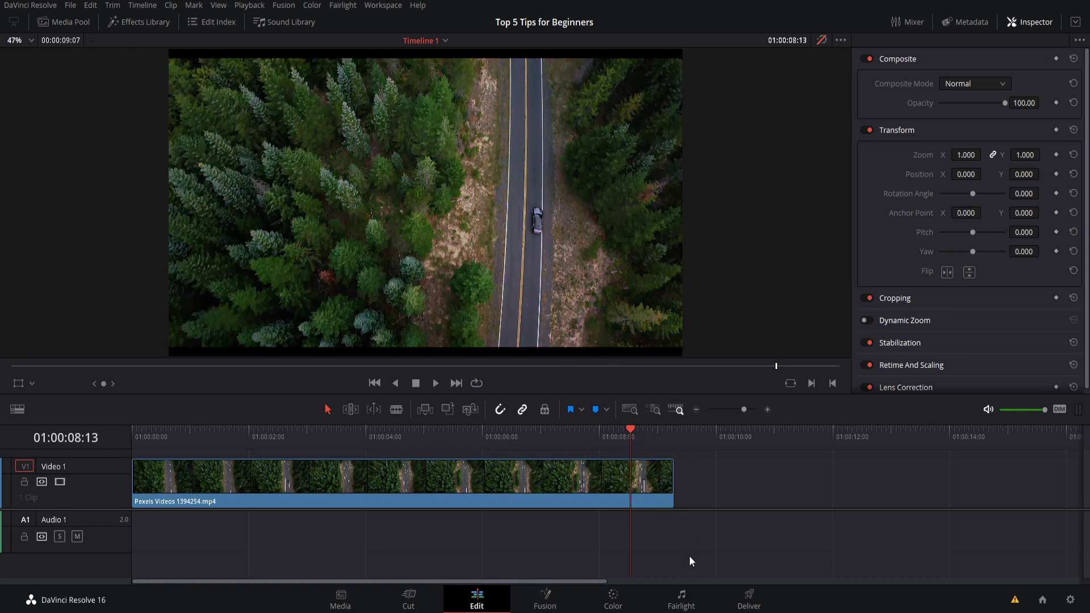
- On the Color page, reset the grade on node 01
click(621, 593)
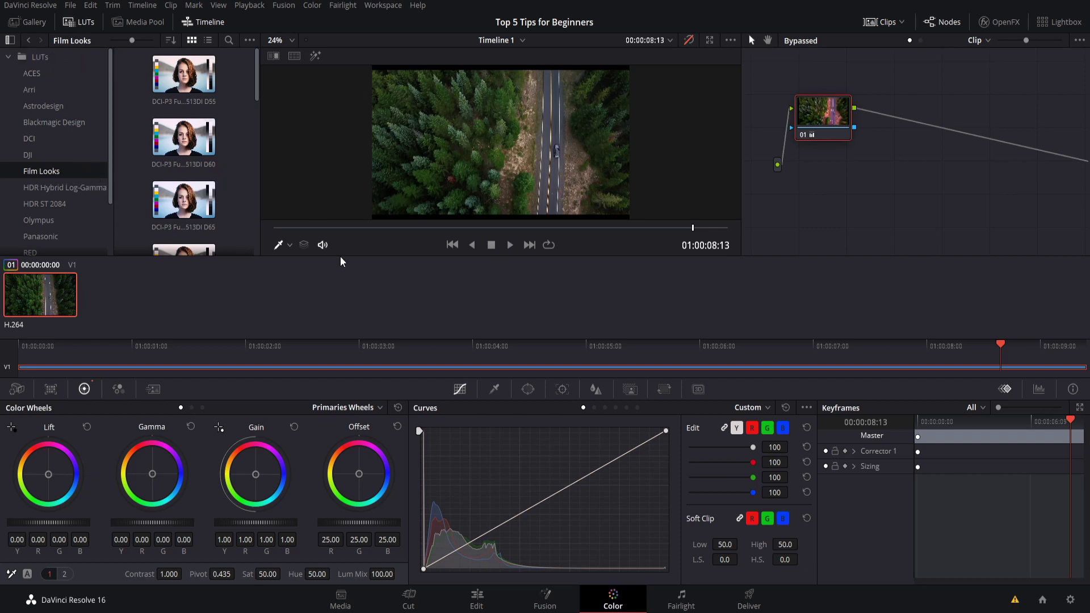
right_click(832, 126)
click(824, 116)
right_click(827, 118)
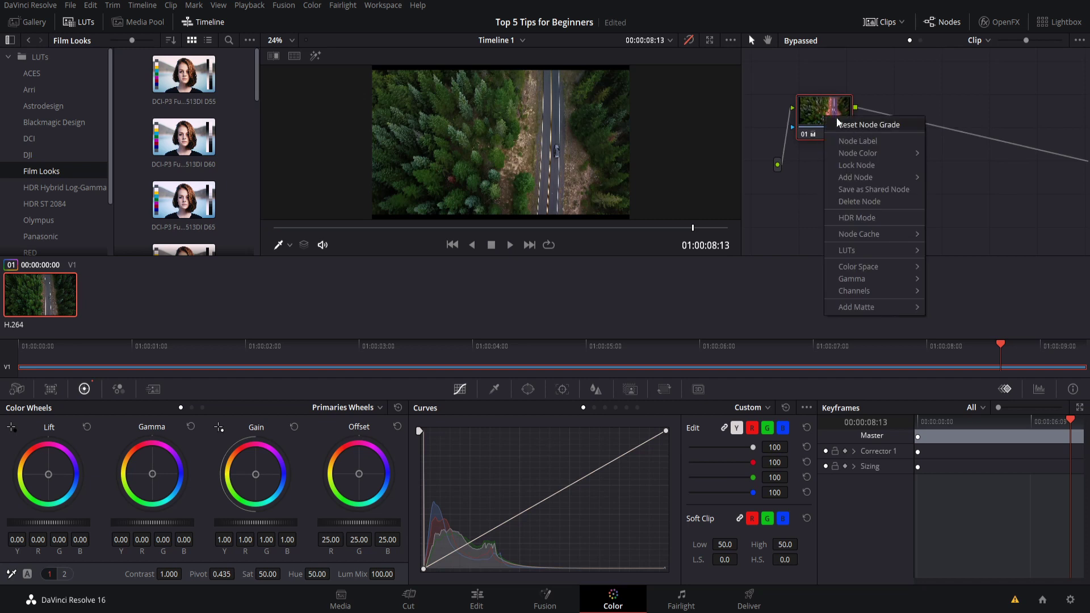
click(807, 142)
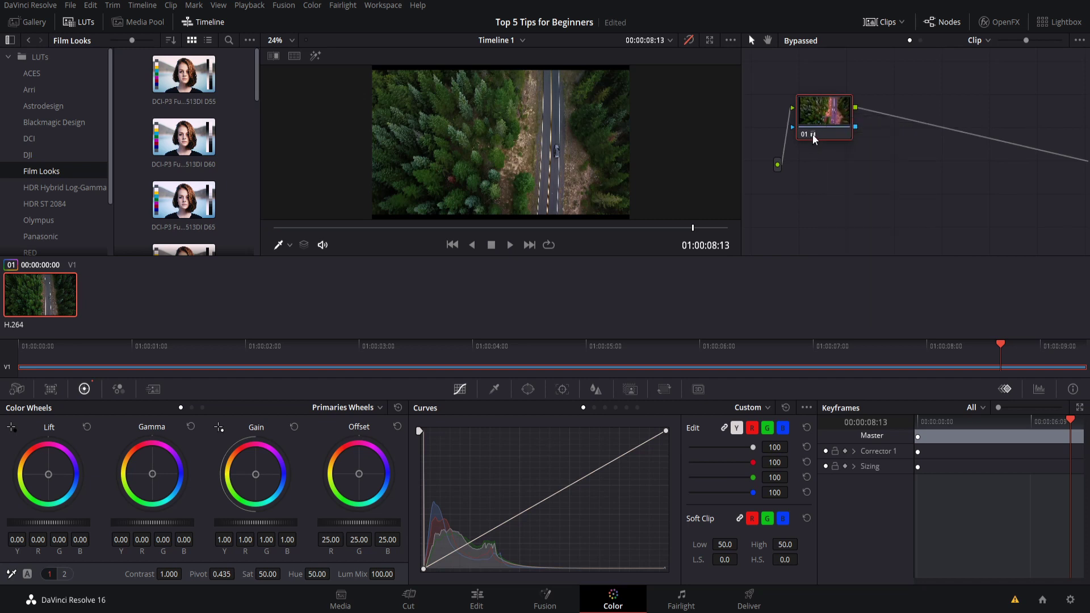
right_click(822, 132)
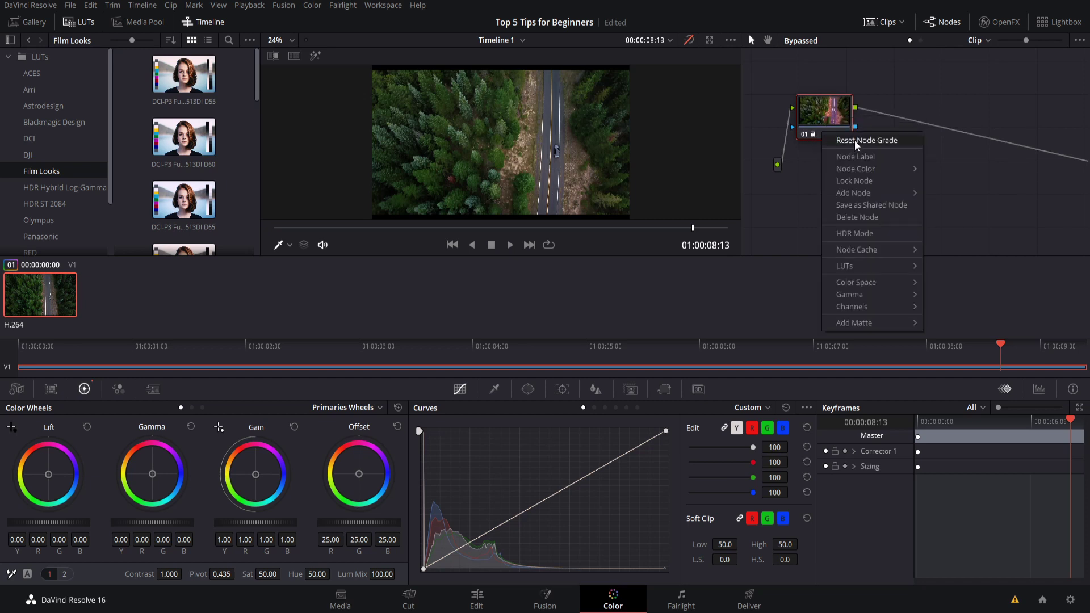
click(854, 141)
drag(816, 117, 844, 144)
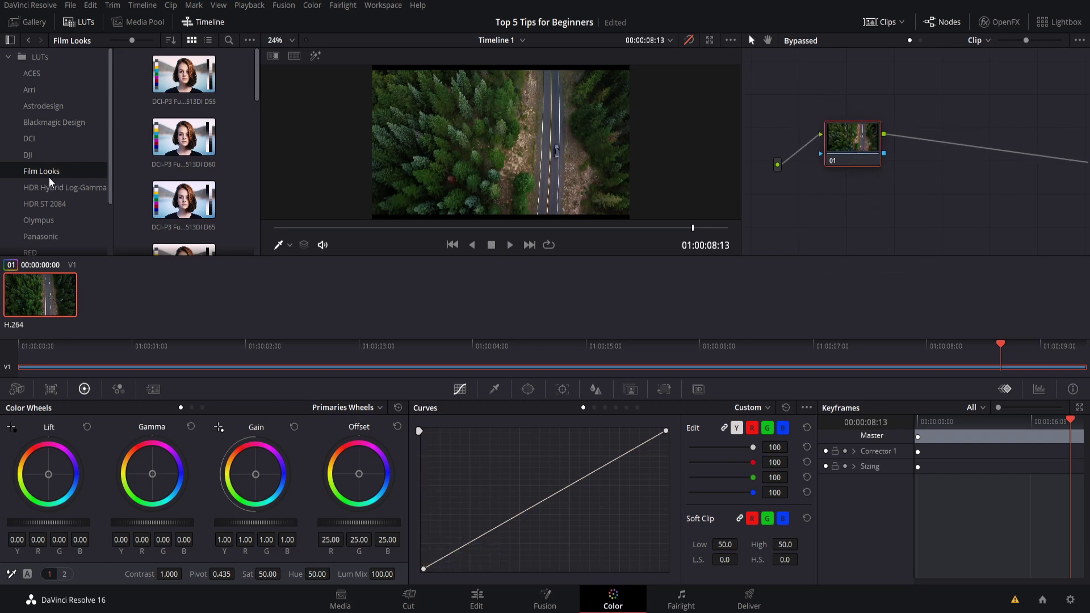
- Preview Film Looks LUTs and apply DCI-P3 Kodak 2383 D55 to node 01
click(164, 70)
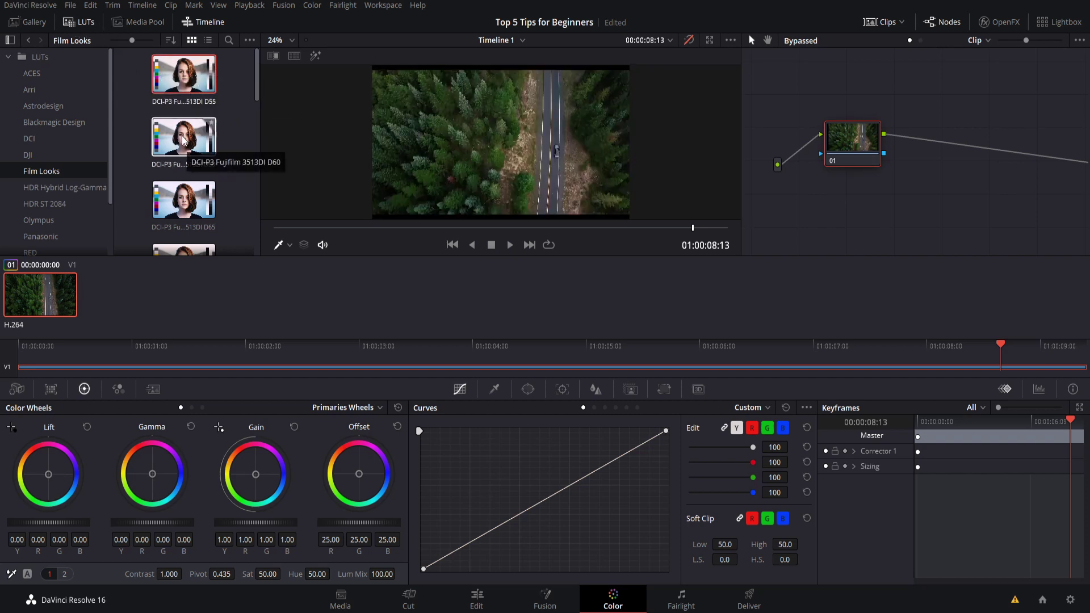
click(183, 203)
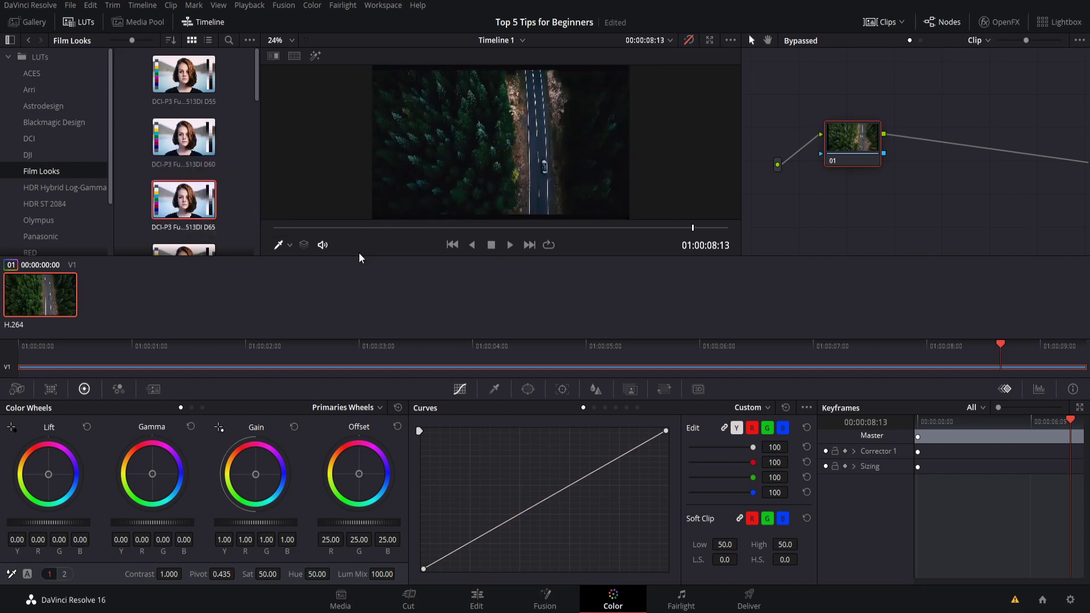
click(874, 21)
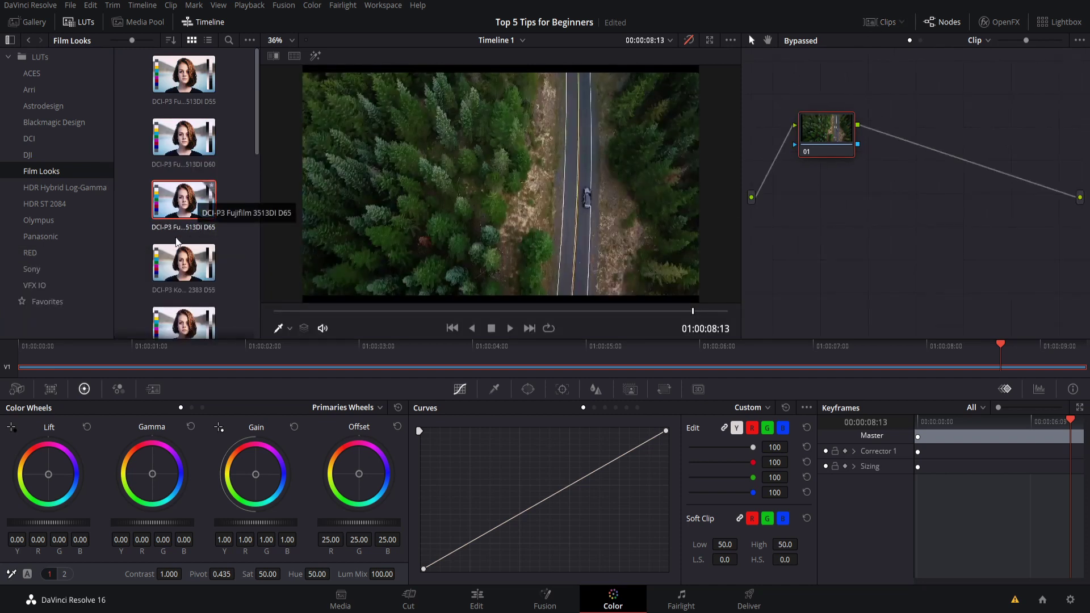
click(181, 273)
scroll(181, 274, down, 1)
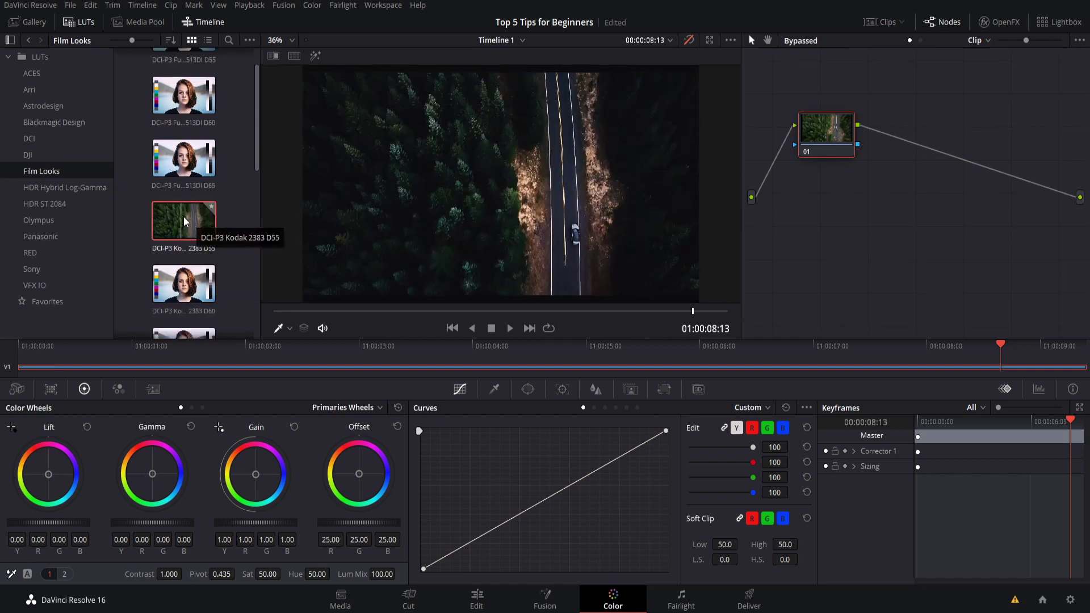
double_click(184, 223)
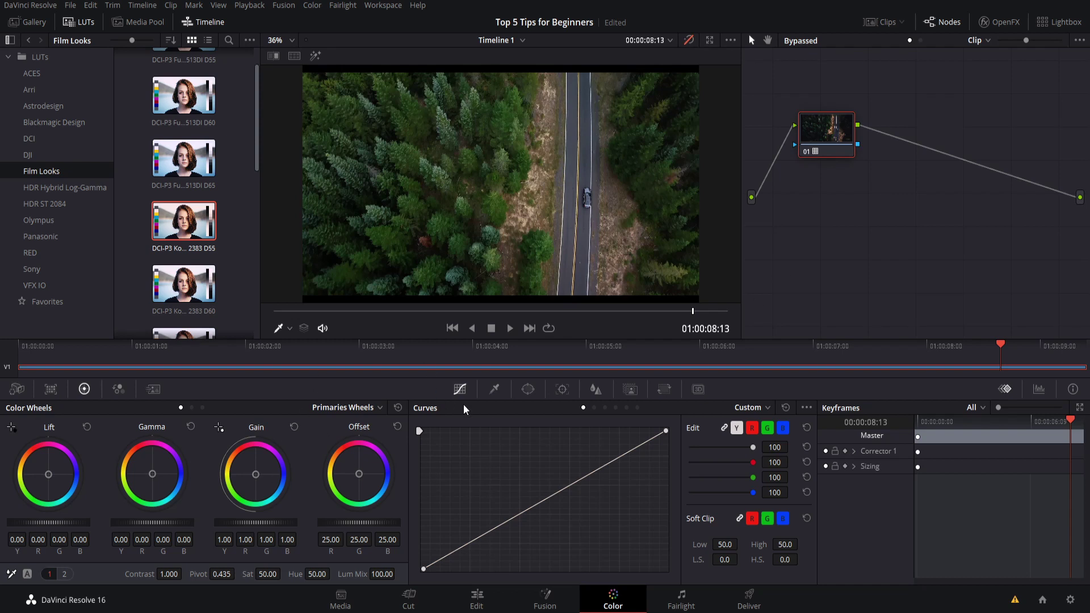
- Return to the Edit page and open Project Settings > Master Settings (23.976 fps timeline)
key(shift+4)
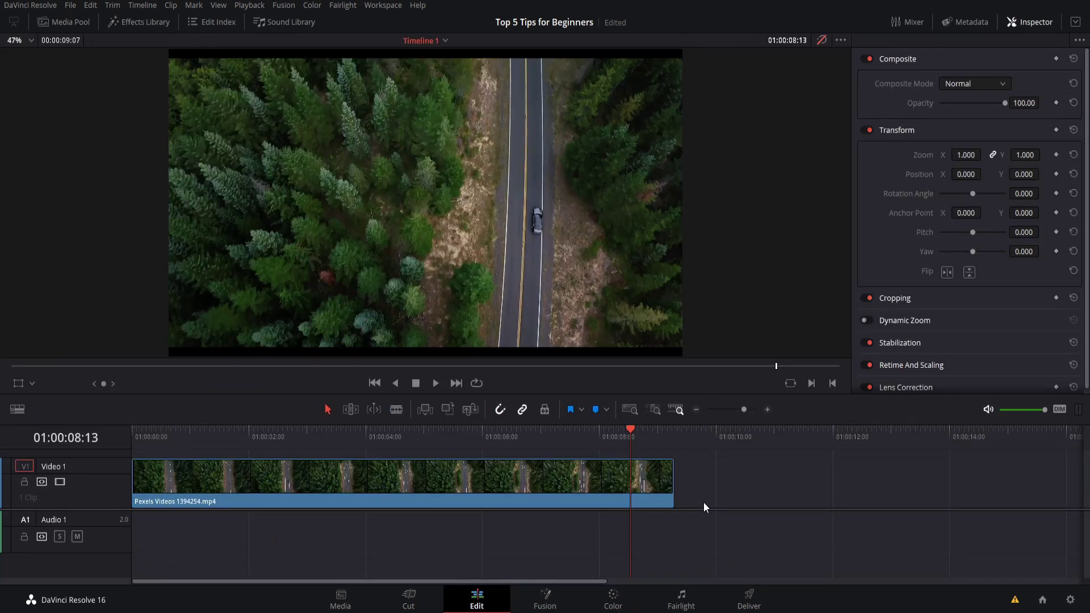
click(72, 7)
click(150, 258)
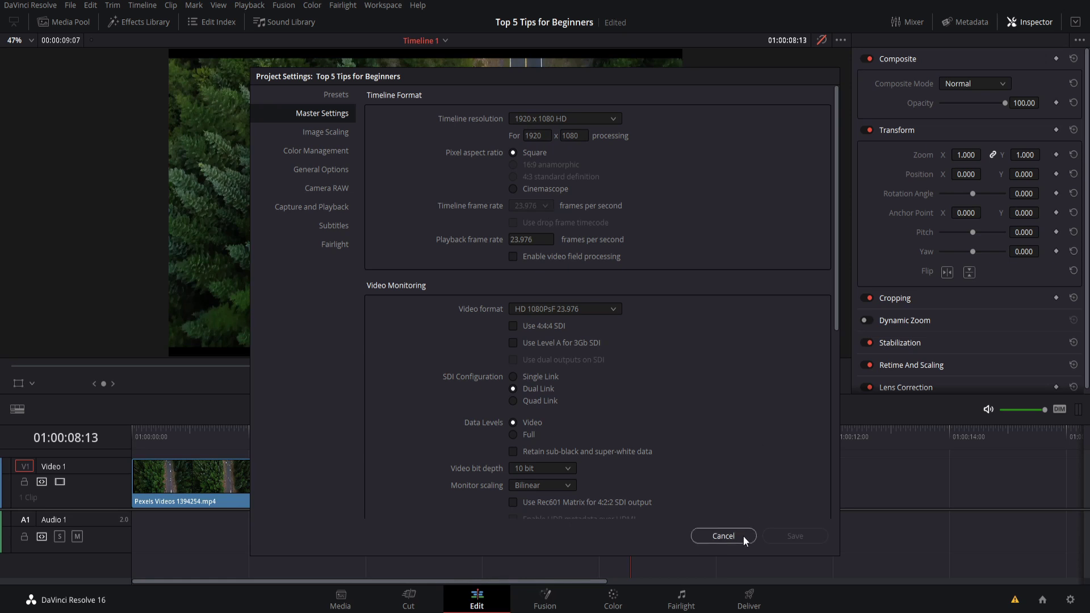
- Close Project Settings unsaved, then delete the clip from Video 1 and remove Timeline 1
click(723, 536)
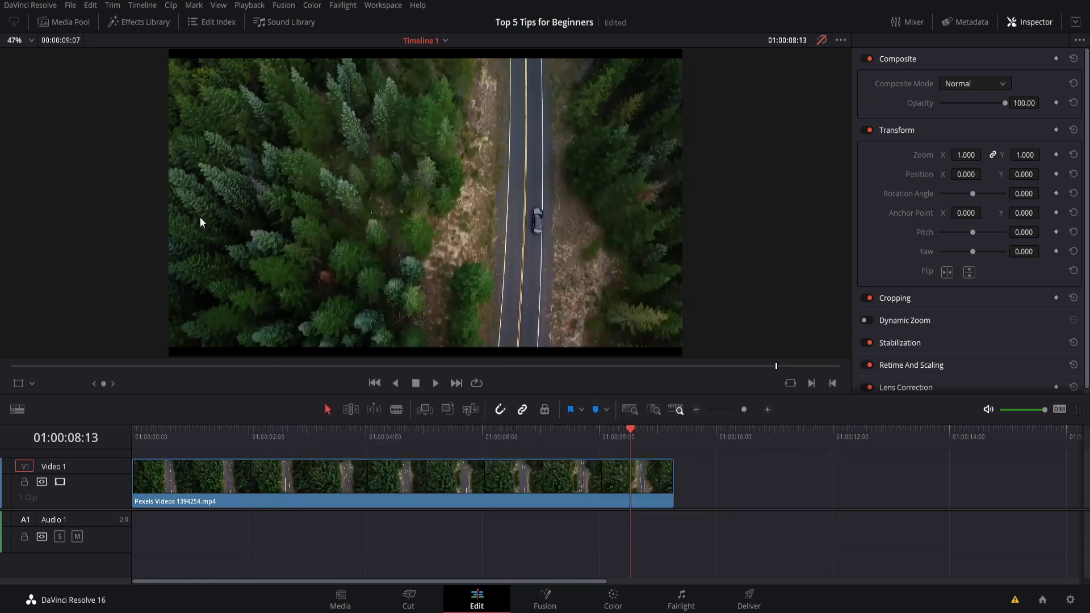
click(70, 22)
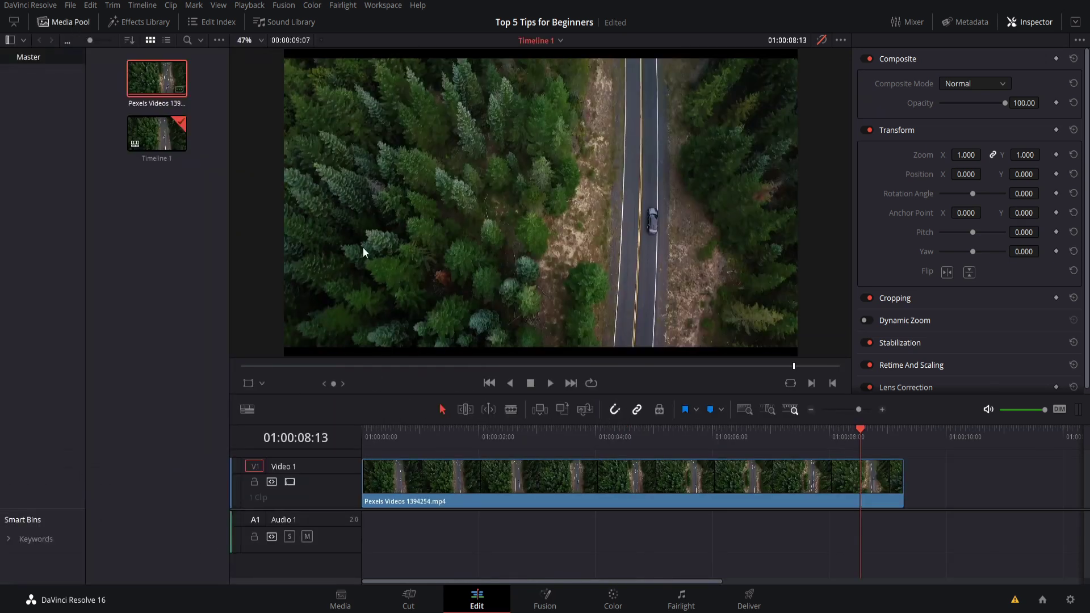
click(521, 488)
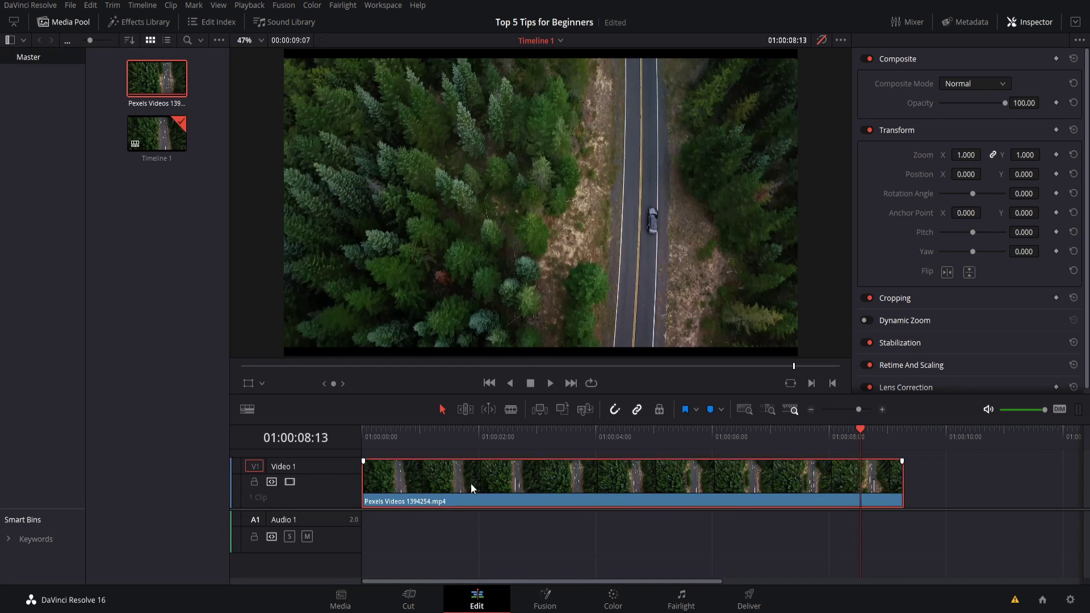
key(Delete)
click(148, 154)
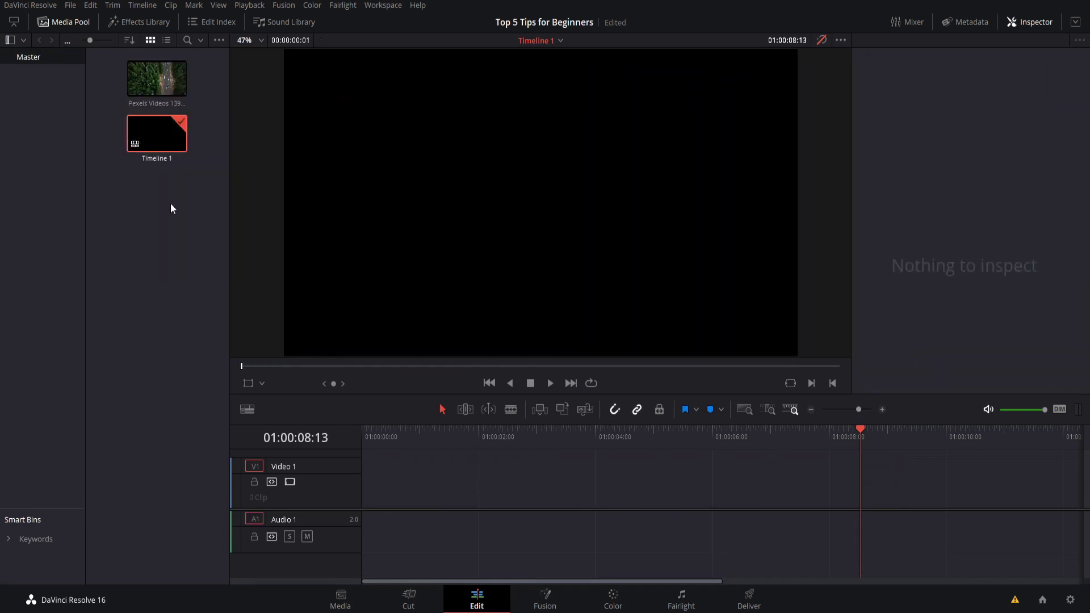
key(Delete)
key(Return)
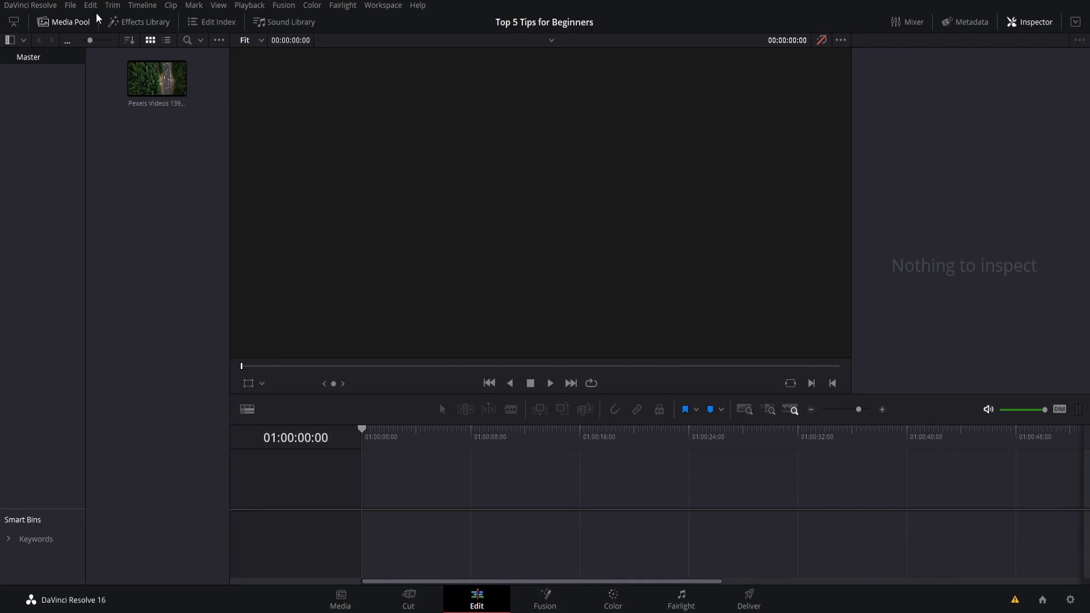
- Set timeline and playback frame rates to 30 with HD 1080p 30 monitoring, then rebuild the timeline from the Pexels clip
click(72, 5)
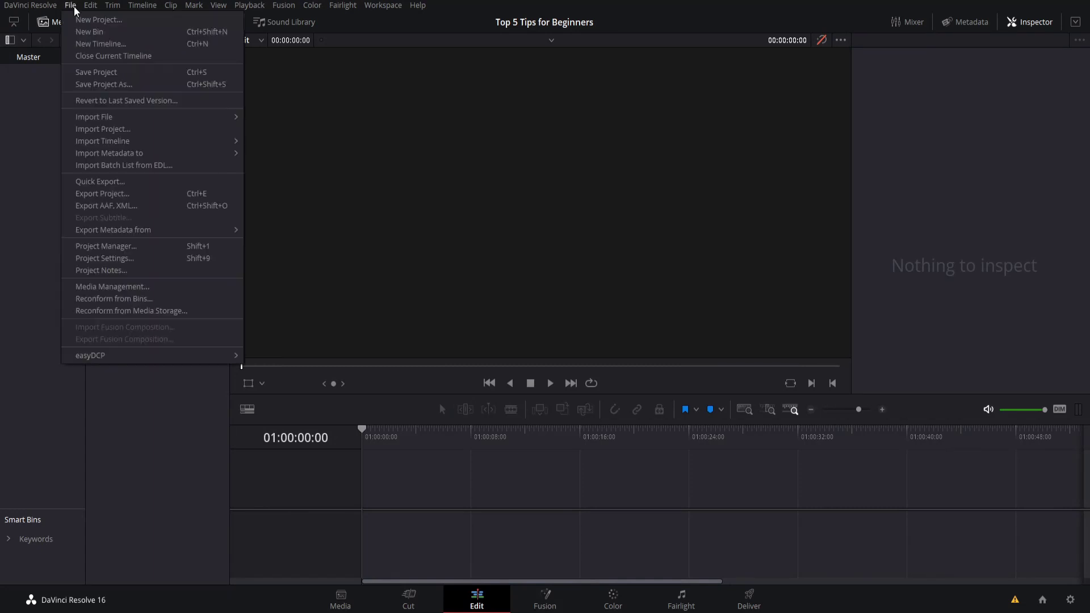
click(123, 260)
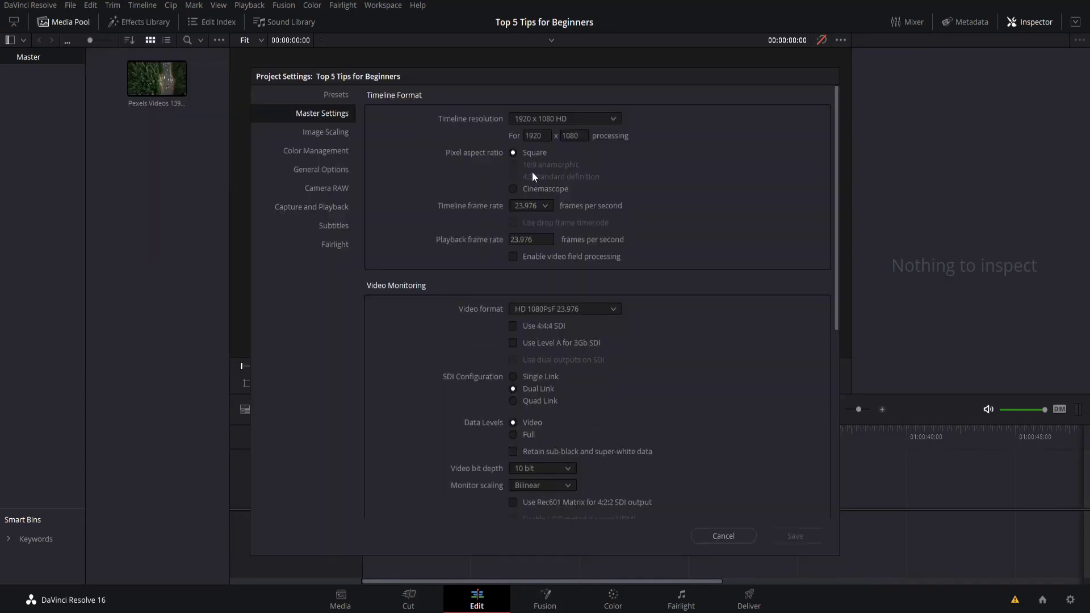
click(540, 207)
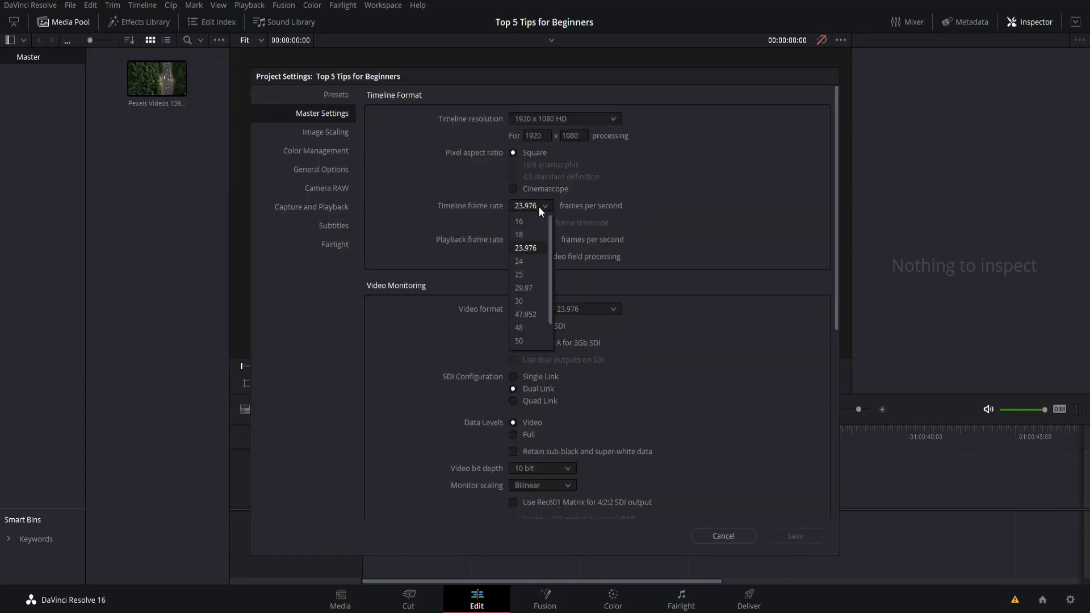
click(527, 298)
click(548, 240)
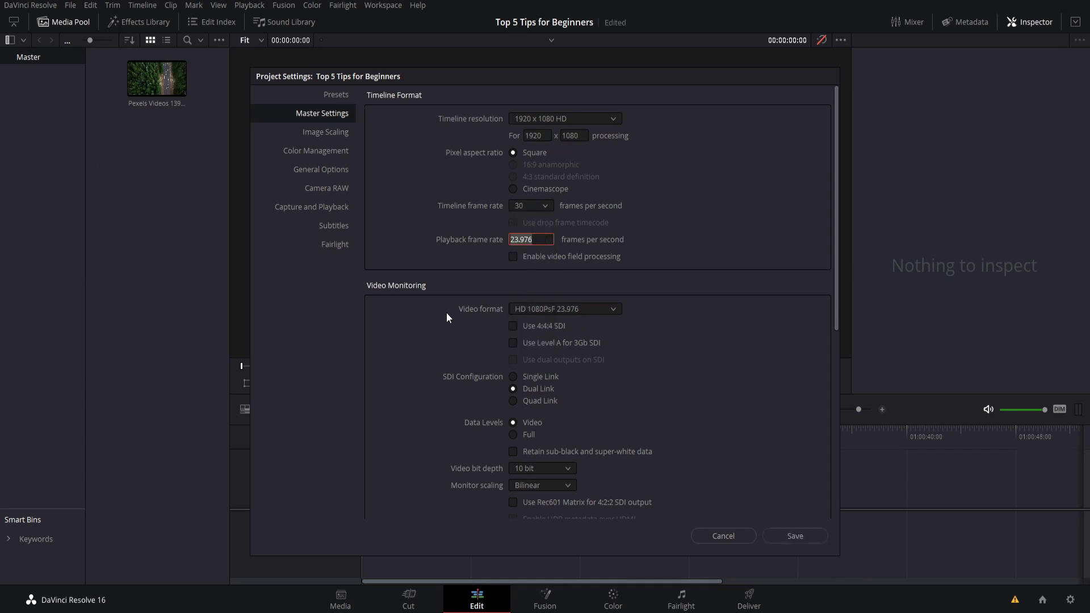
text(30)
click(563, 309)
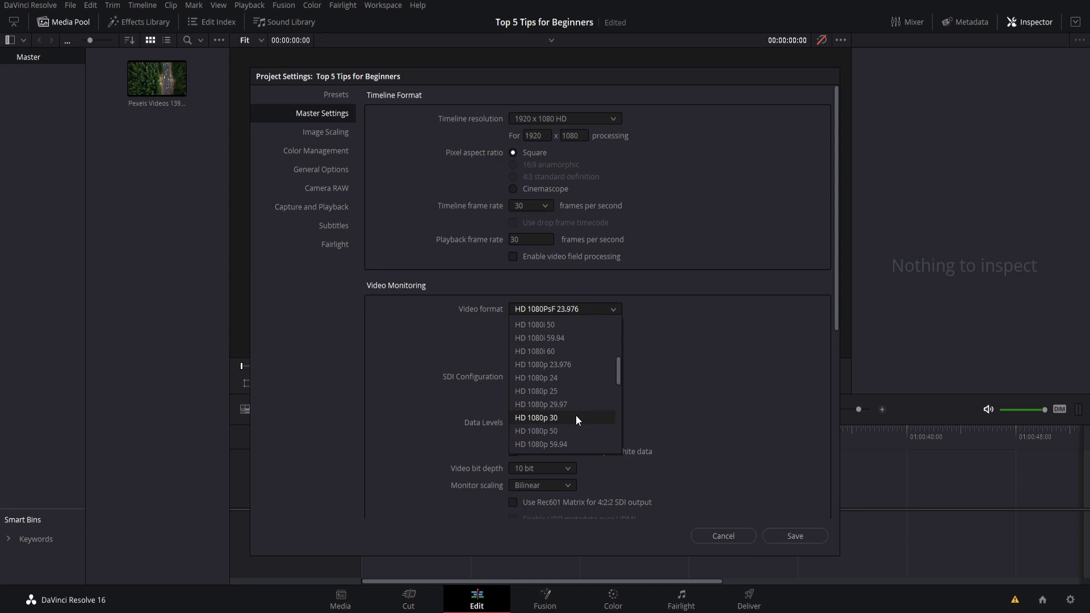
click(576, 419)
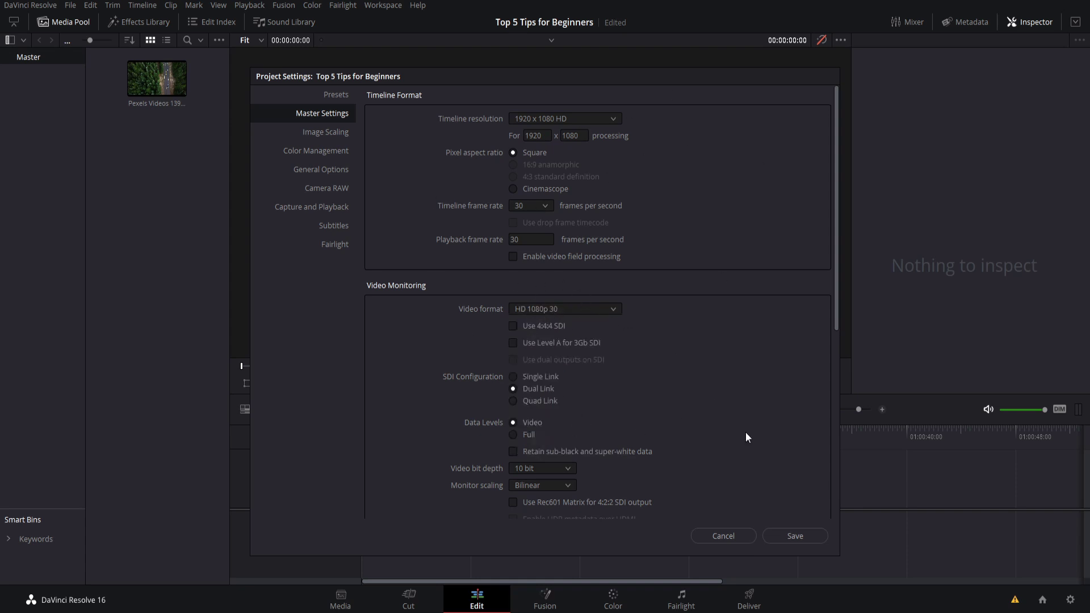
click(816, 542)
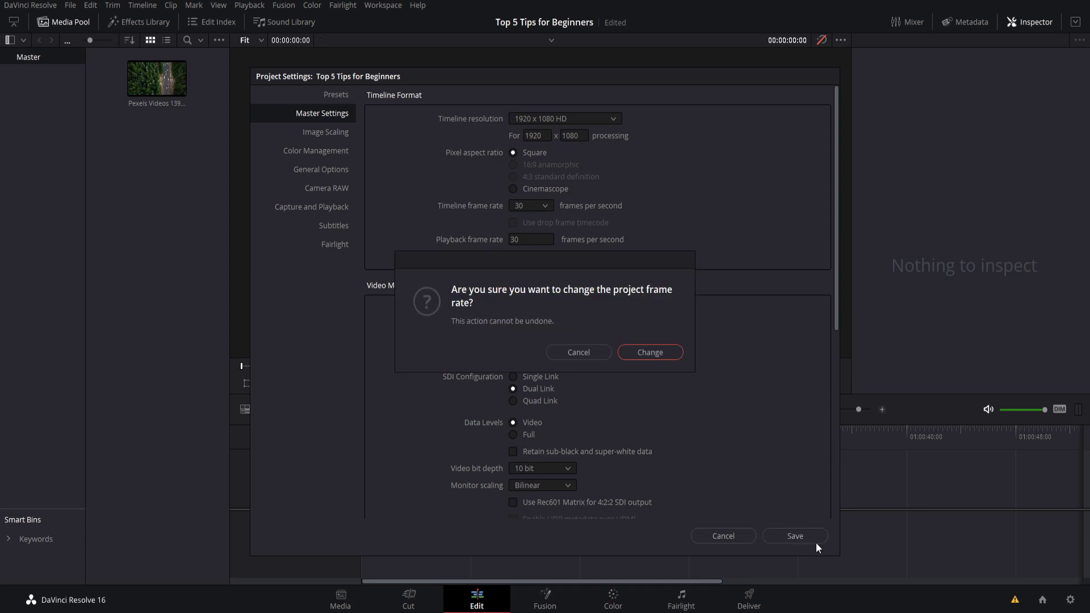
click(650, 352)
drag(167, 93, 364, 498)
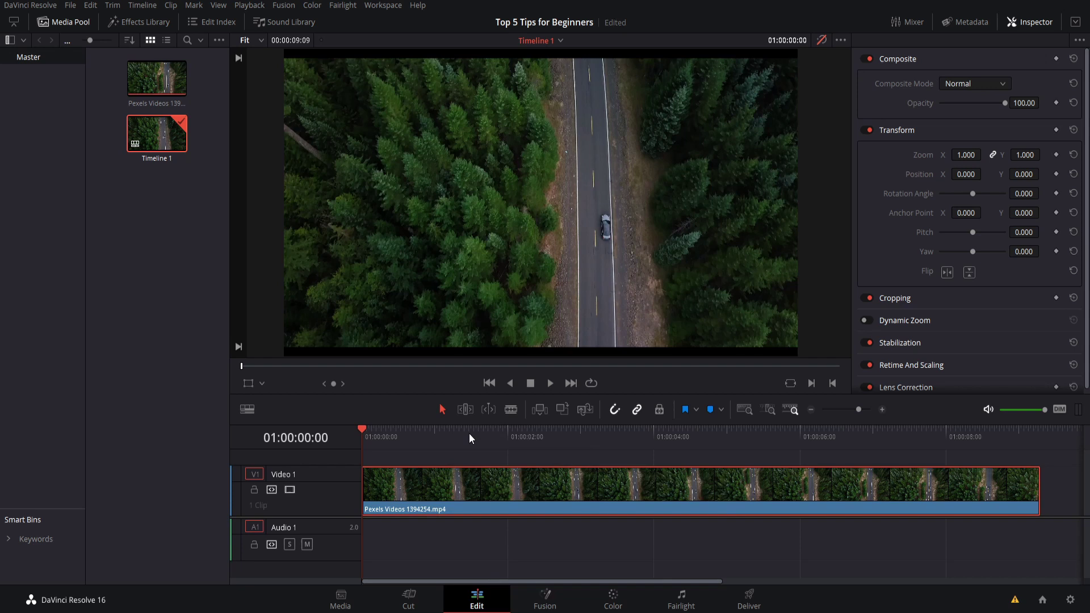
- Read the Pexels clip's metadata (23.976 fps, 4096 x 2160), then return to its Inspector transform settings
click(571, 485)
click(966, 23)
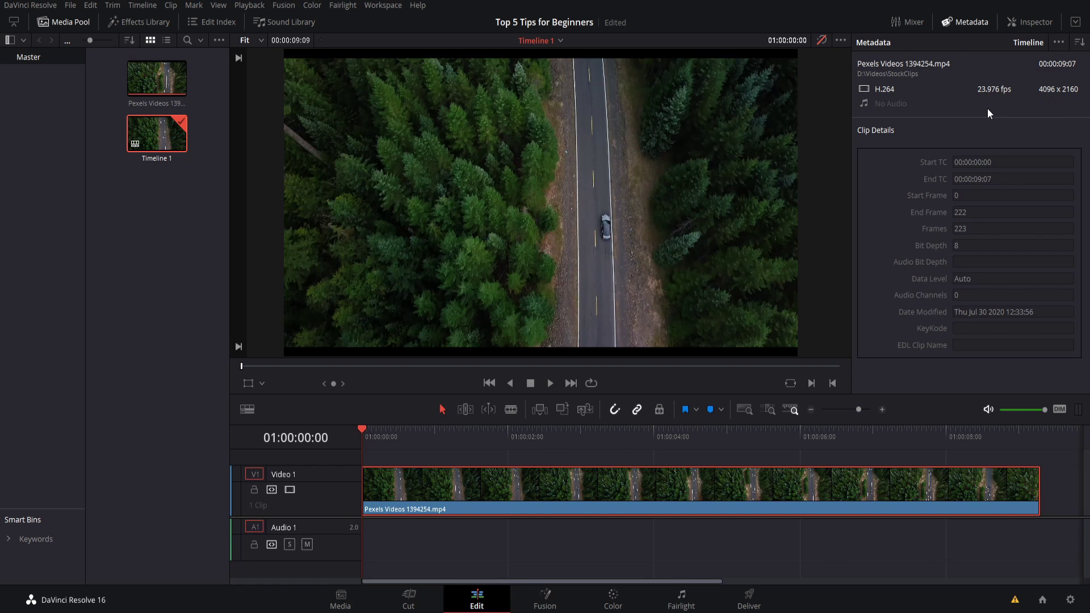
click(1022, 22)
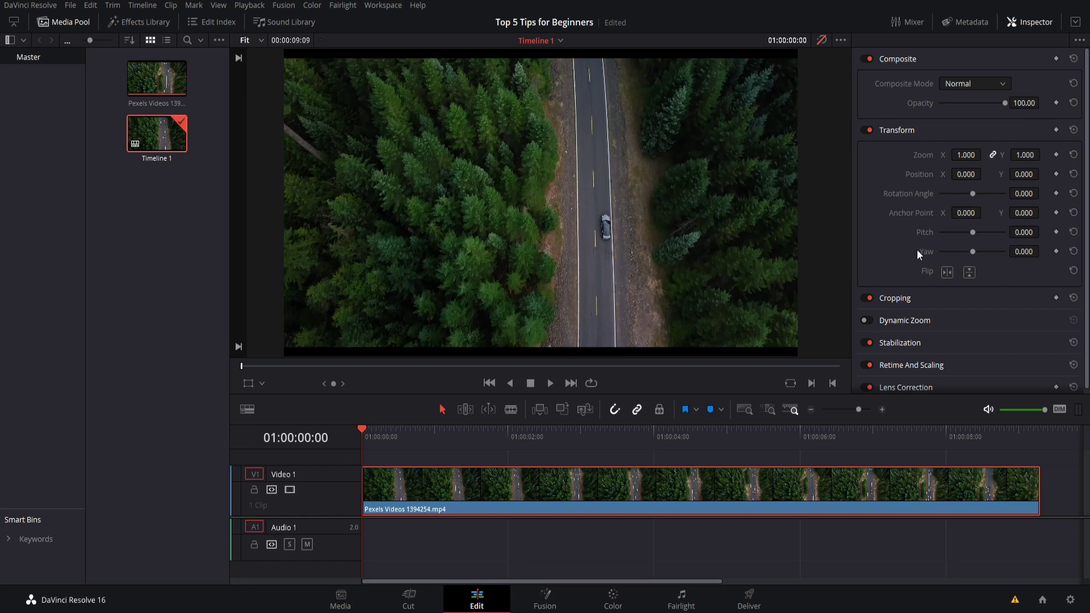
- Hide the media pool and set the viewer overlay to Transform
click(59, 24)
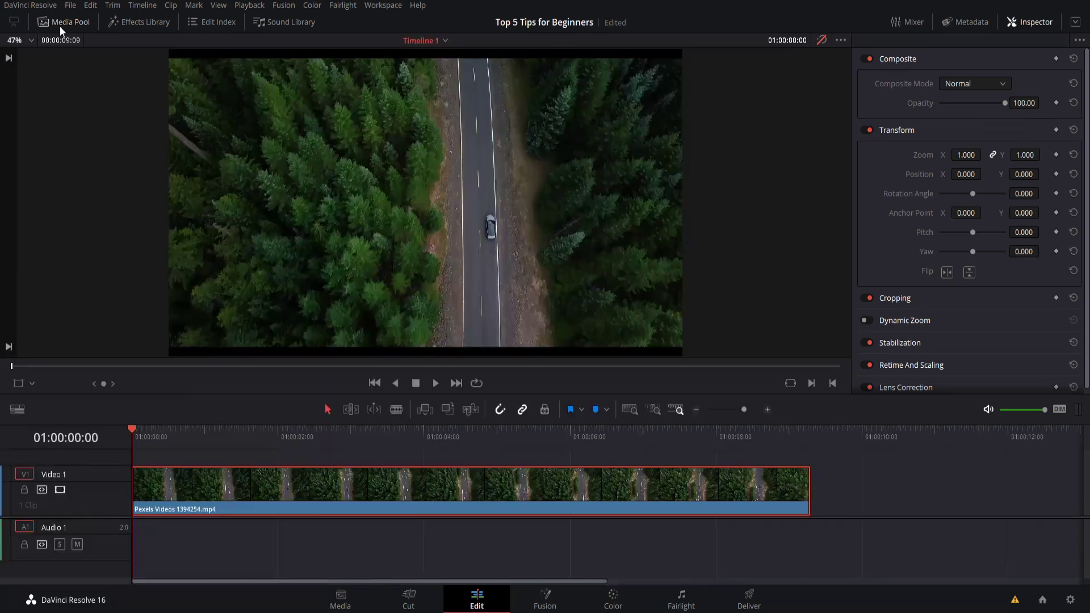
click(32, 384)
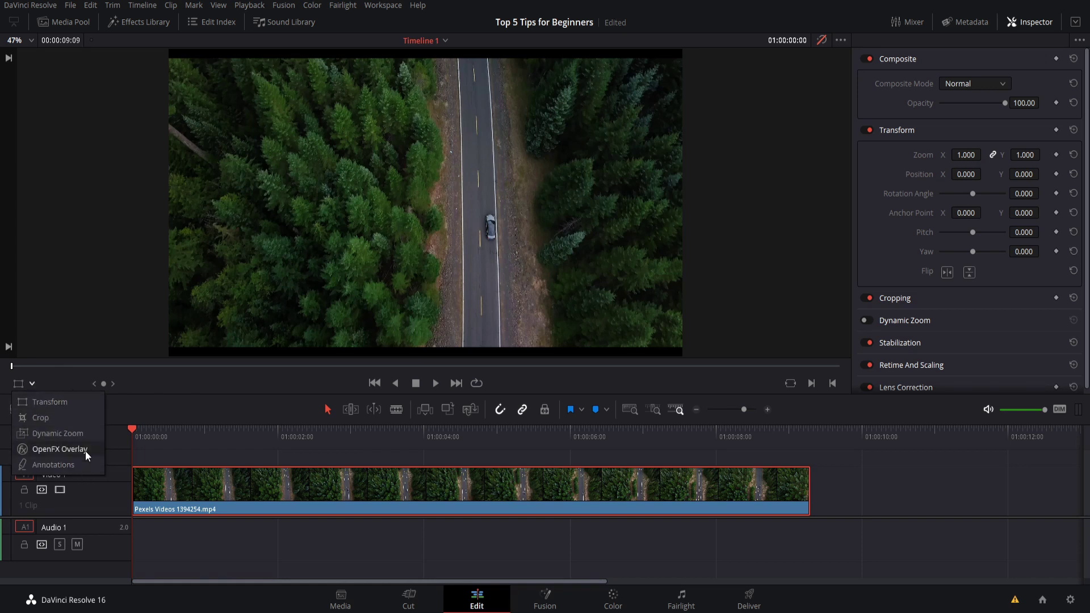
click(83, 404)
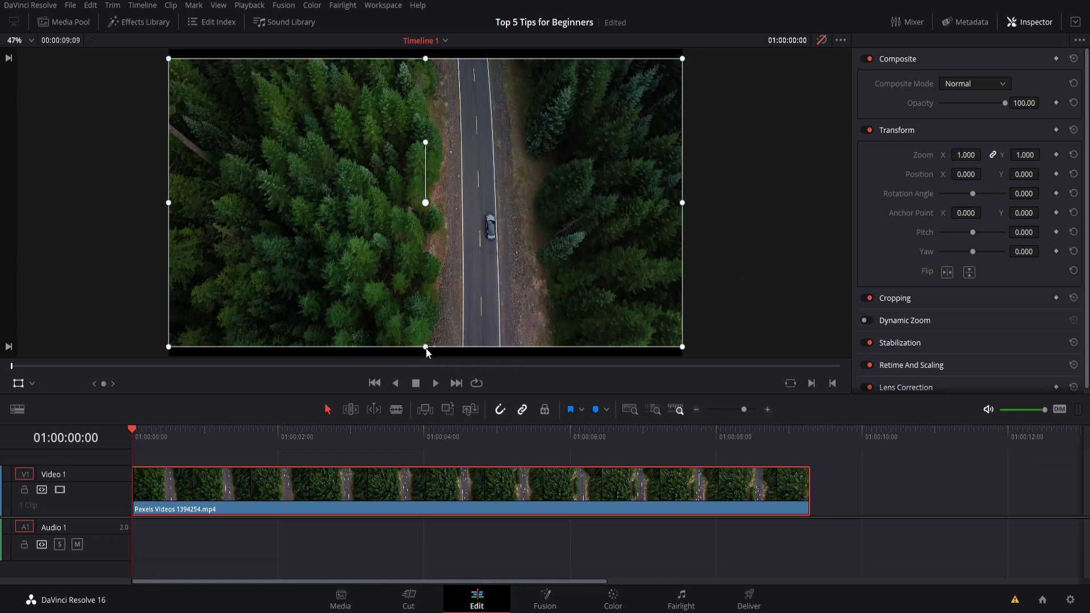
- Test-stretch and scale the clip with the transform handles, then undo back to original size
drag(427, 351, 427, 361)
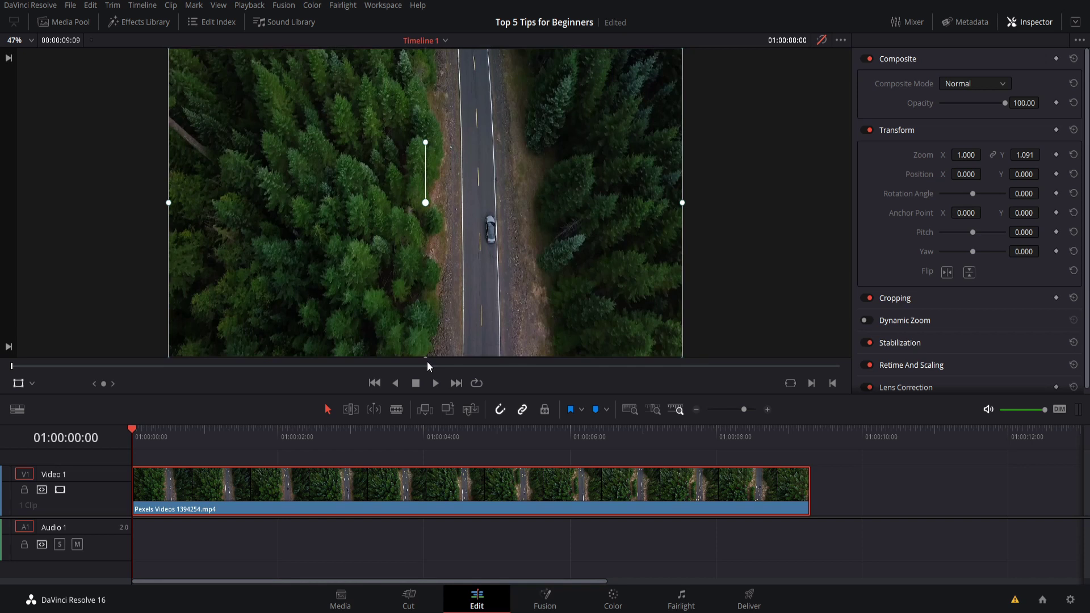
drag(1025, 155, 1026, 159)
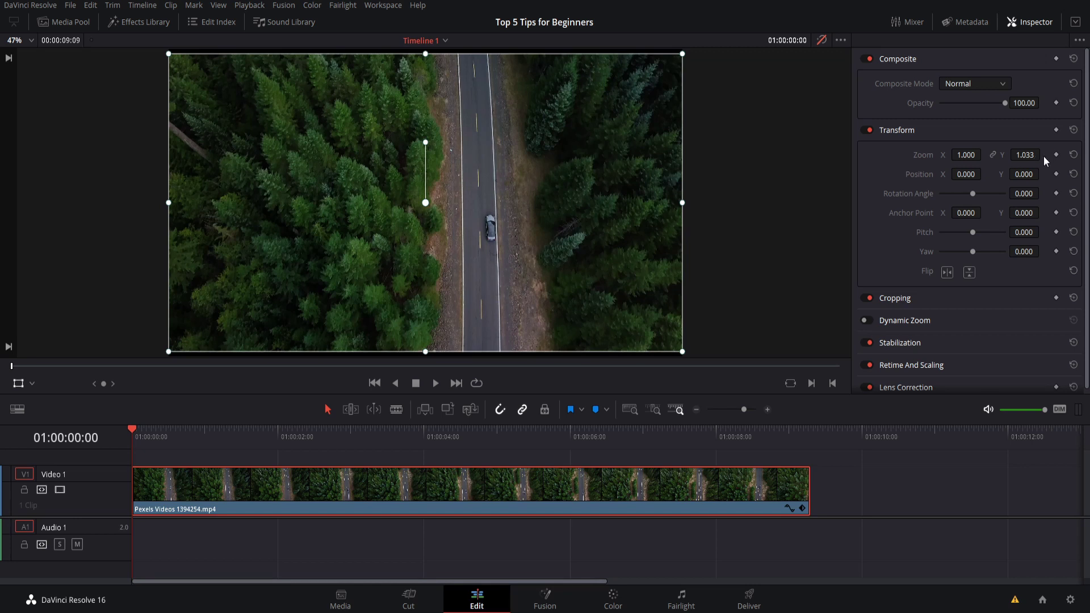
key(ctrl+z)
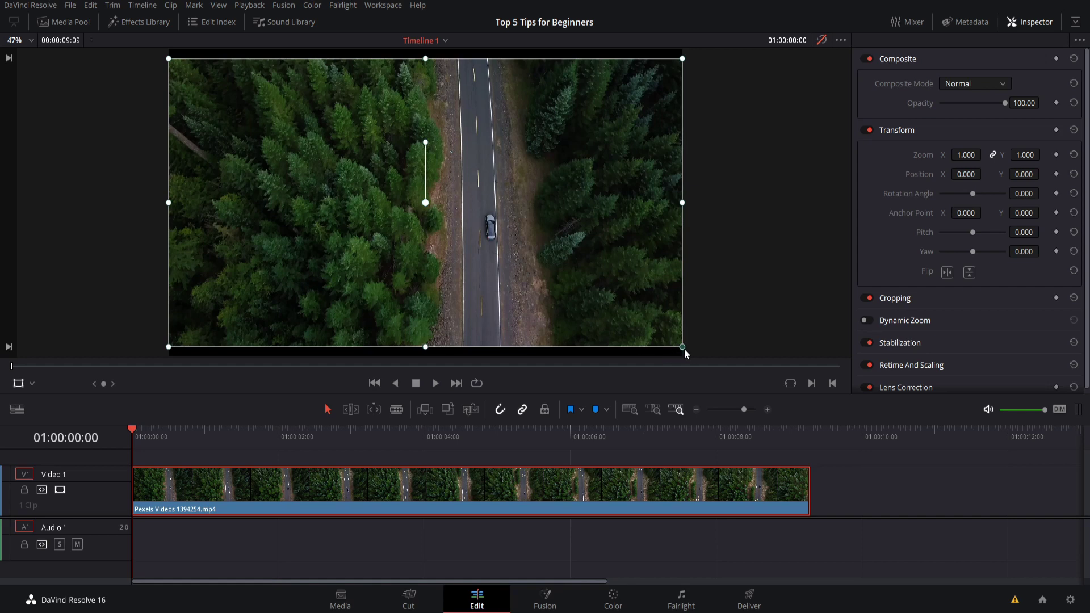
mouse_move(683, 349)
mouse_down()
mouse_move(736, 369)
mouse_move(699, 350)
mouse_up()
mouse_move(425, 347)
mouse_down()
mouse_move(427, 362)
mouse_move(426, 352)
mouse_up()
key(ctrl+z)
- Scale the clip to zoom 1.046 from its corner, try rotating and moving it, then undo the move
mouse_move(681, 347)
mouse_down()
mouse_move(702, 359)
mouse_move(694, 354)
mouse_up()
scroll(432, 200, up, 1)
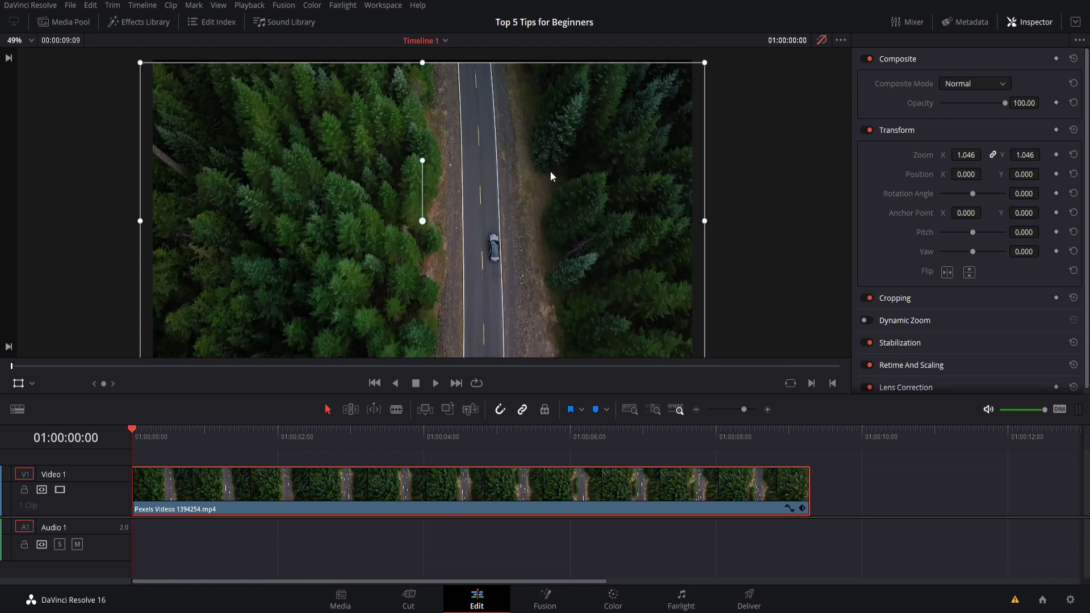
drag(550, 172, 605, 165)
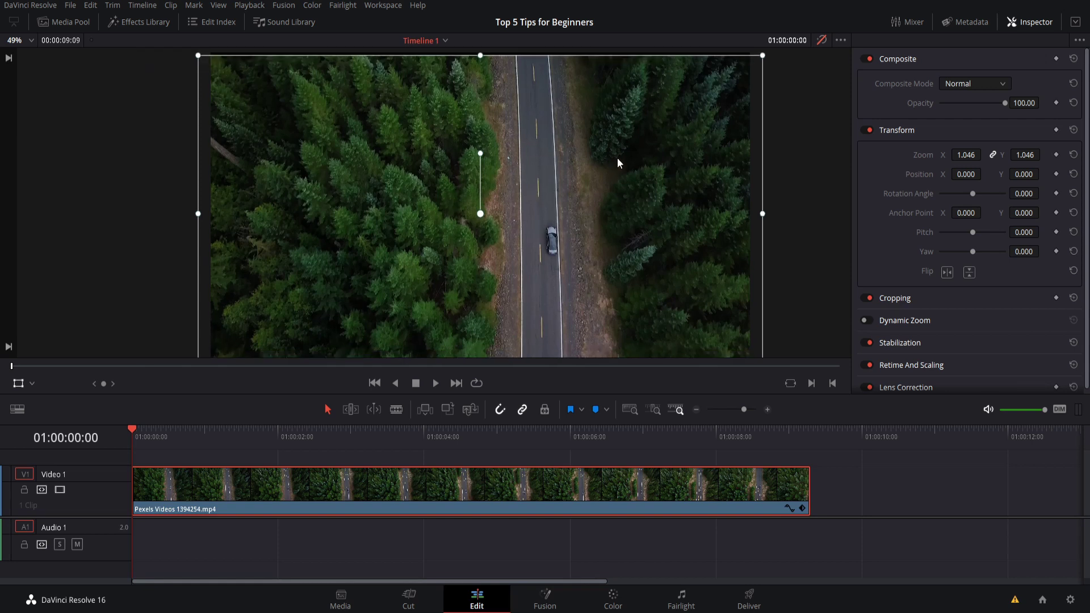
scroll(617, 158, down, 2)
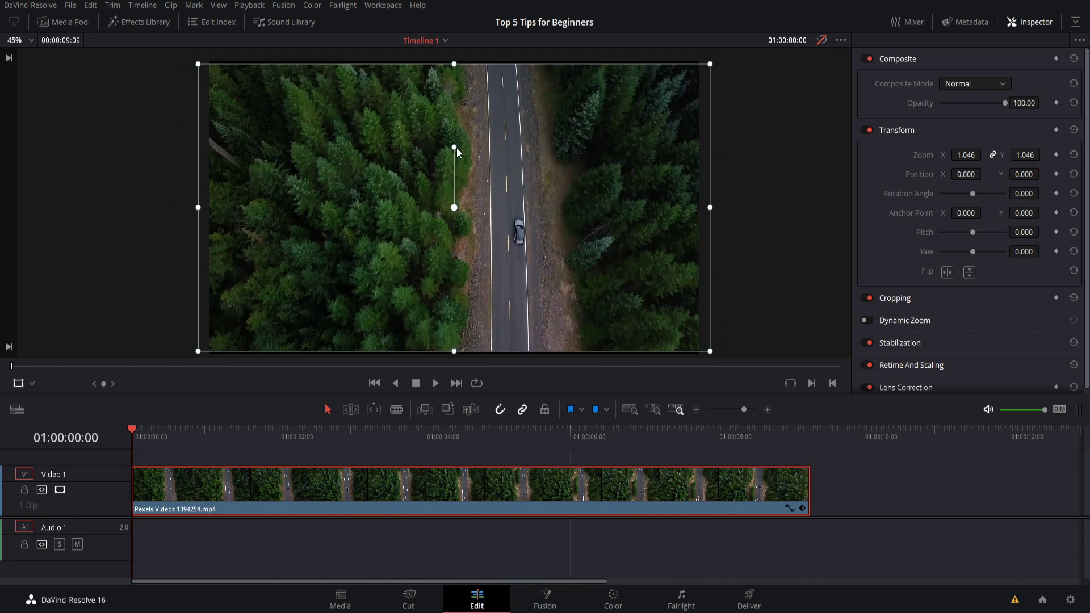
mouse_move(454, 147)
mouse_down()
mouse_move(497, 170)
mouse_move(472, 216)
mouse_move(434, 216)
mouse_move(449, 172)
mouse_move(469, 174)
mouse_move(478, 179)
mouse_move(446, 171)
mouse_move(510, 251)
mouse_move(465, 161)
mouse_move(440, 157)
mouse_move(453, 155)
mouse_up()
drag(499, 192, 557, 216)
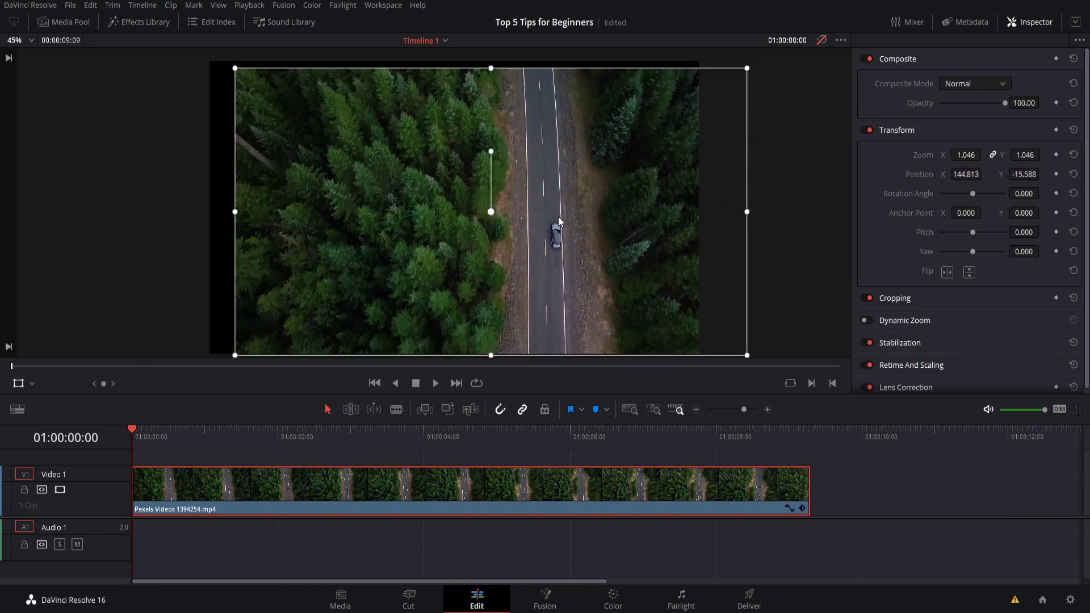
key(ctrl+z)
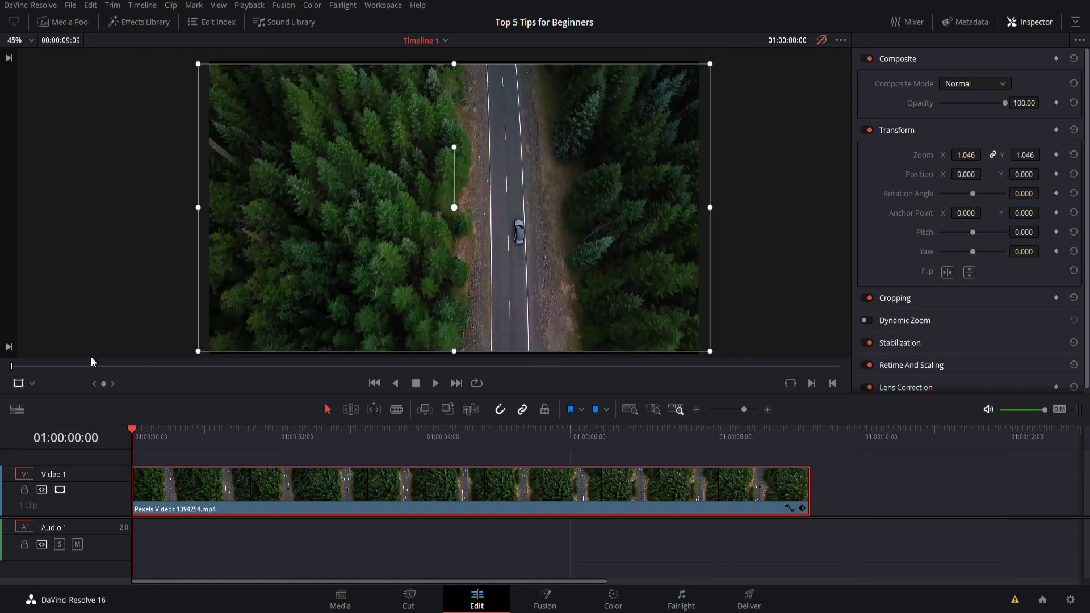
- Switch the viewer overlay to Crop and test the right crop handle, leaving the clip uncropped
click(32, 383)
click(46, 421)
mouse_move(711, 209)
mouse_down()
mouse_move(580, 212)
mouse_move(721, 208)
mouse_up()
click(32, 383)
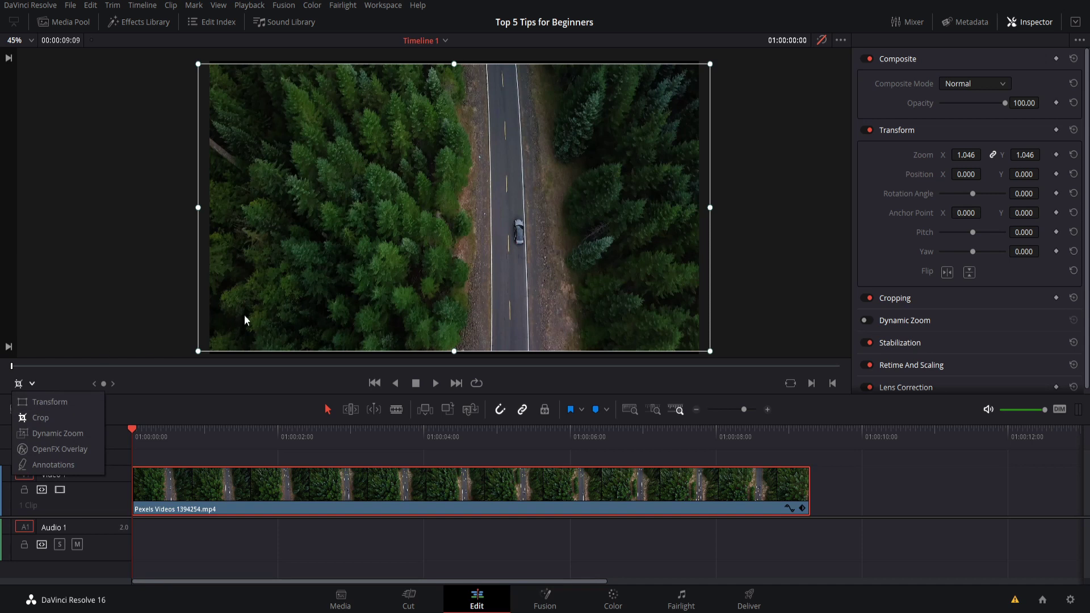
click(206, 398)
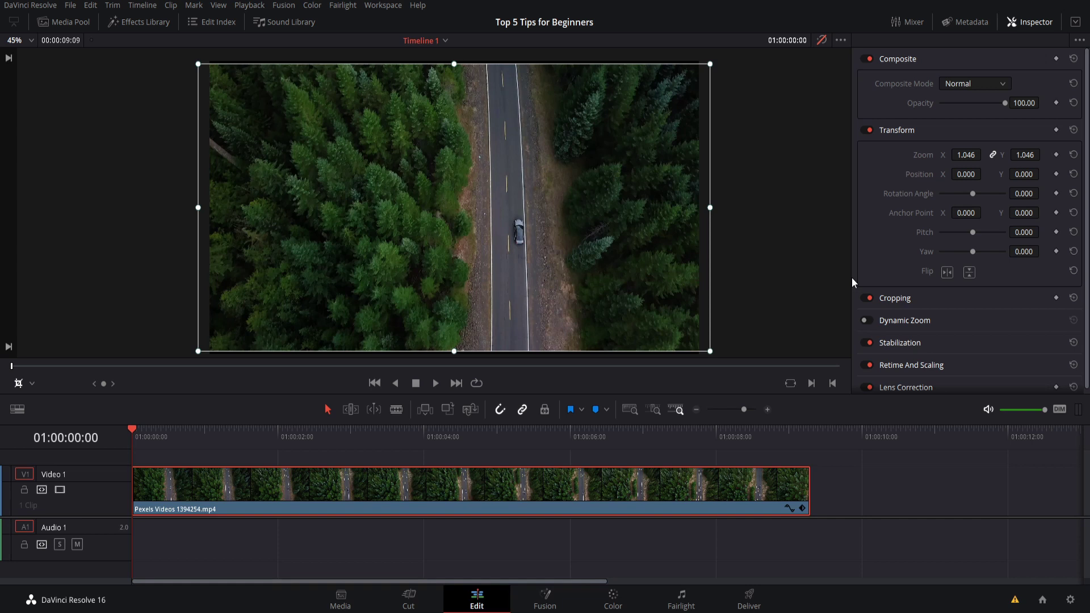
- Make the viewer taller by dragging its boundary with the timeline downward
drag(667, 395, 667, 421)
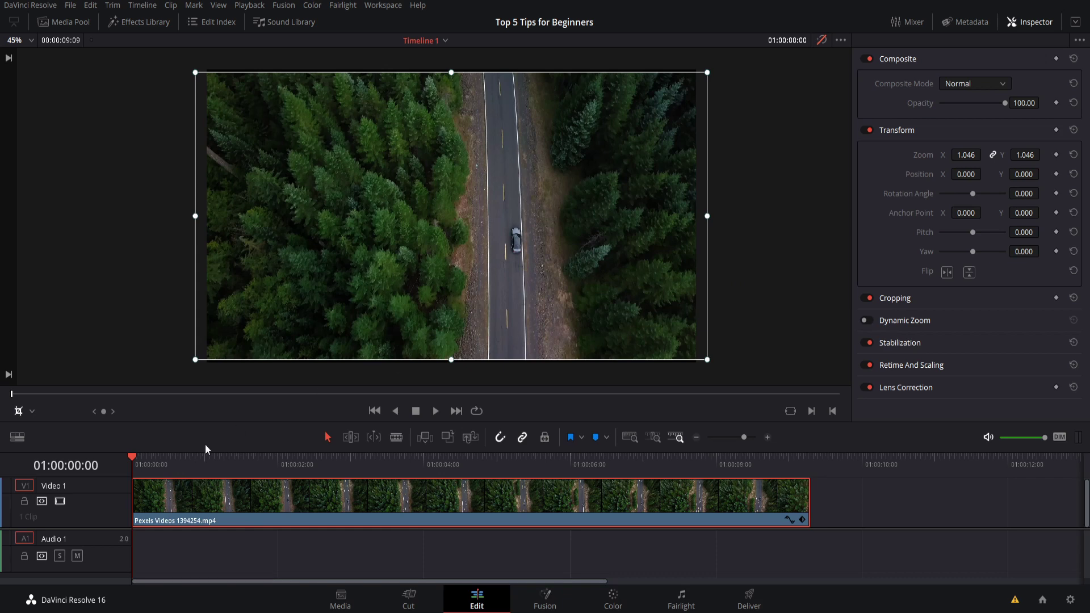
- At 01:00:01:00 set Position X to 100 and keyframe it, then move the playhead to four seconds
click(204, 465)
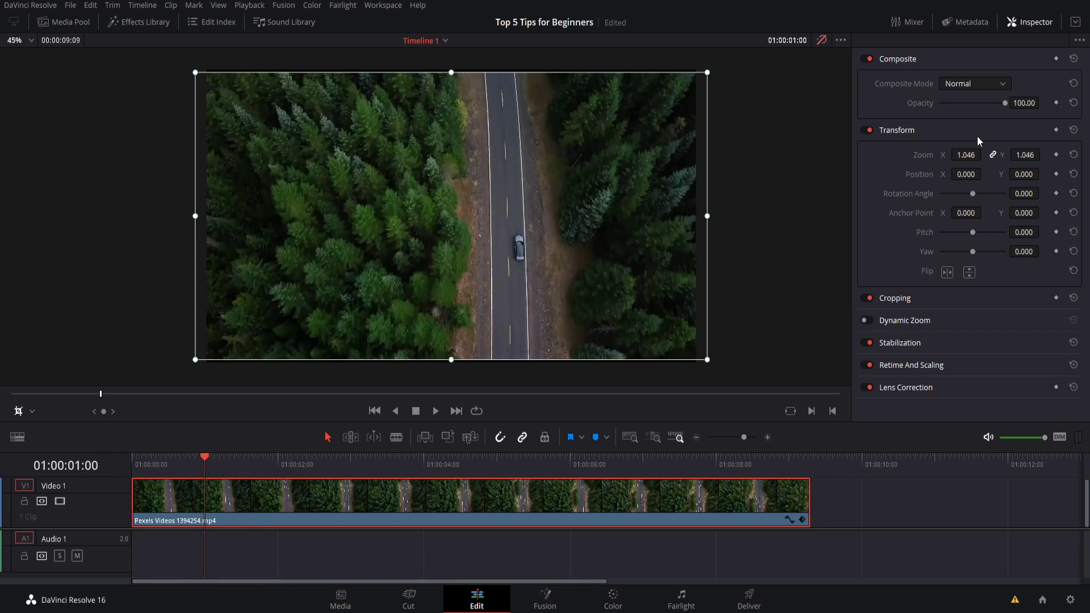
click(969, 175)
text(100)
key(Return)
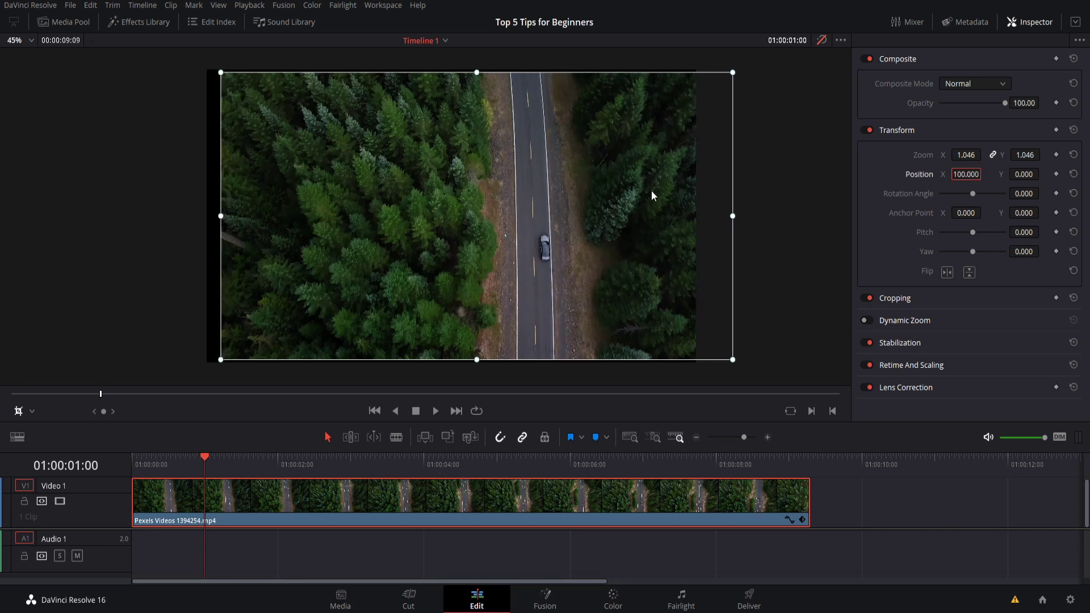
click(1057, 173)
drag(334, 457, 408, 452)
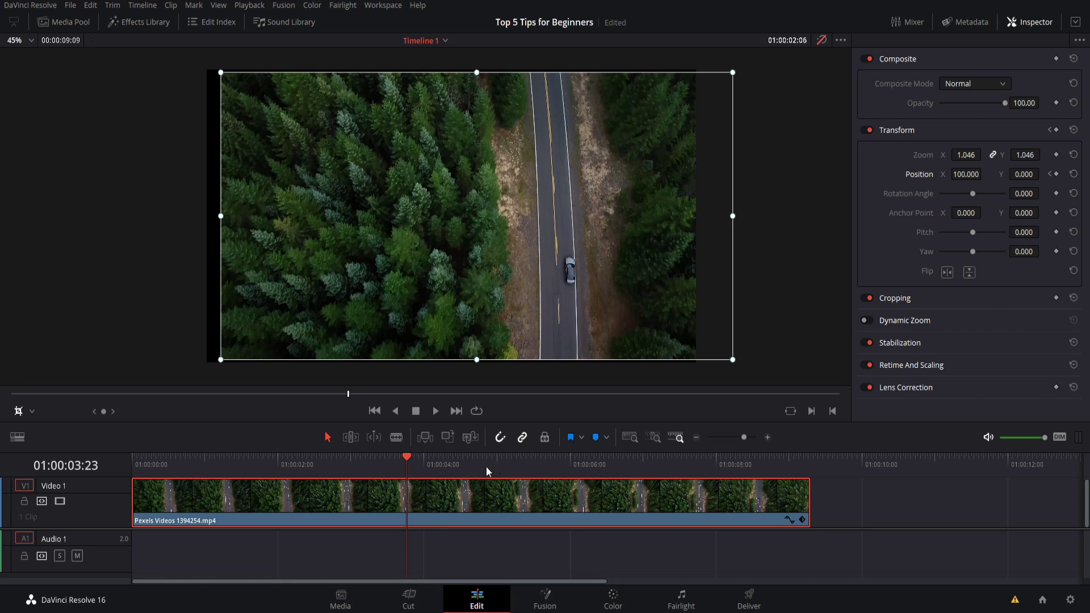
drag(428, 462, 425, 460)
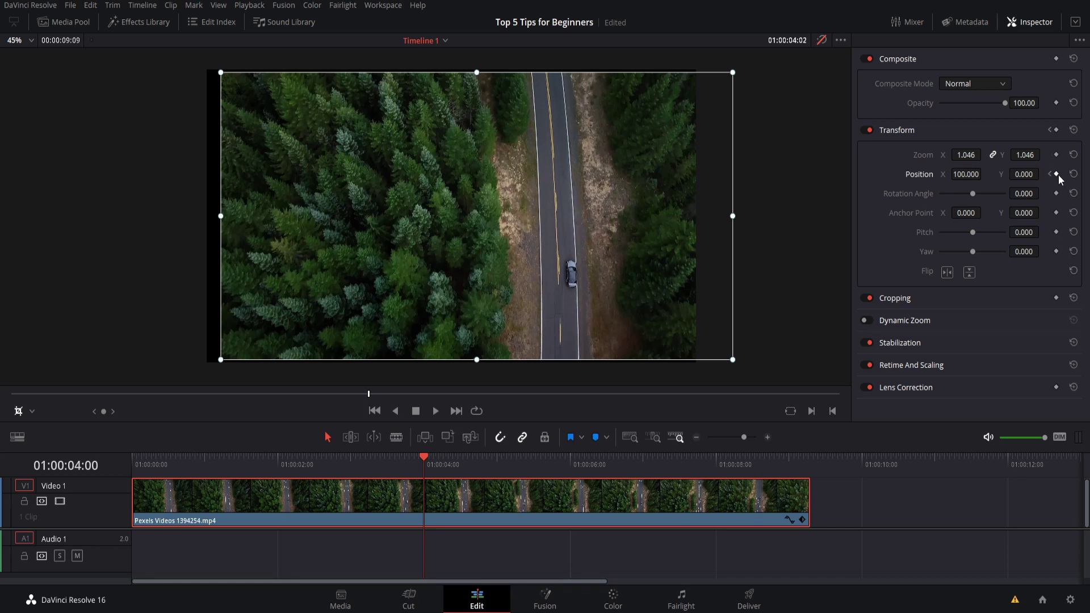
- Keyframe Position X at 800 at four seconds and show the clip's Transform keyframe track
click(972, 175)
text(800)
key(Return)
click(1056, 174)
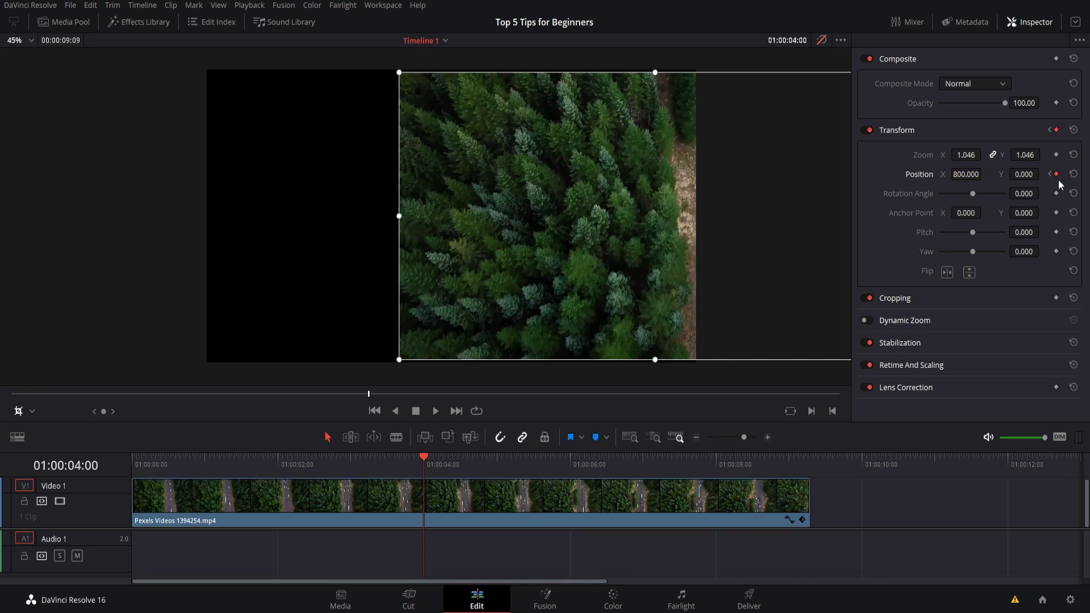
click(803, 521)
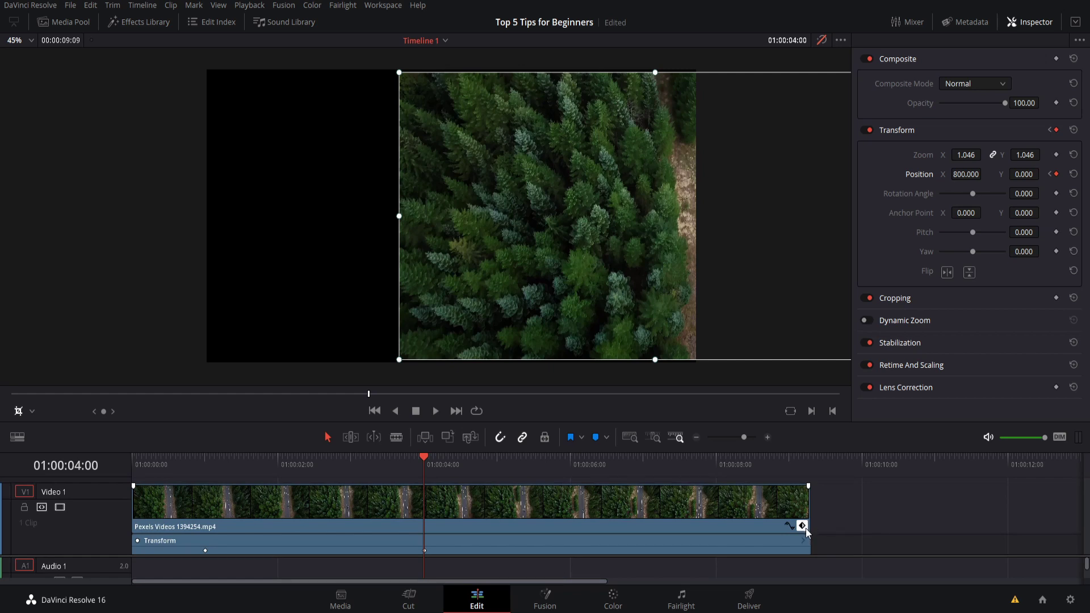
click(224, 470)
click(213, 473)
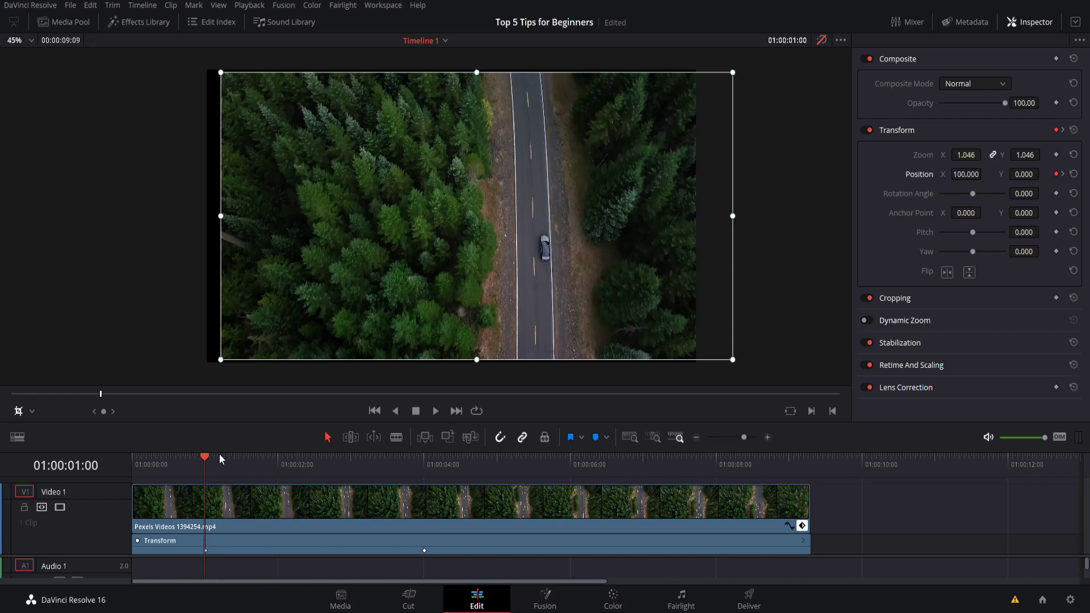
drag(219, 454, 205, 471)
drag(361, 465, 424, 464)
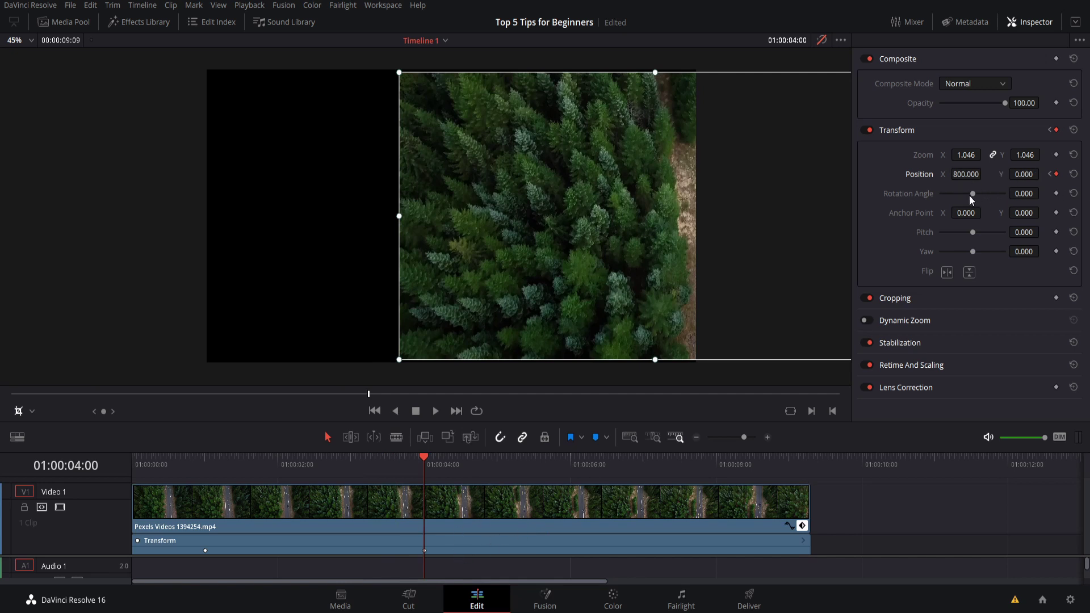
click(203, 479)
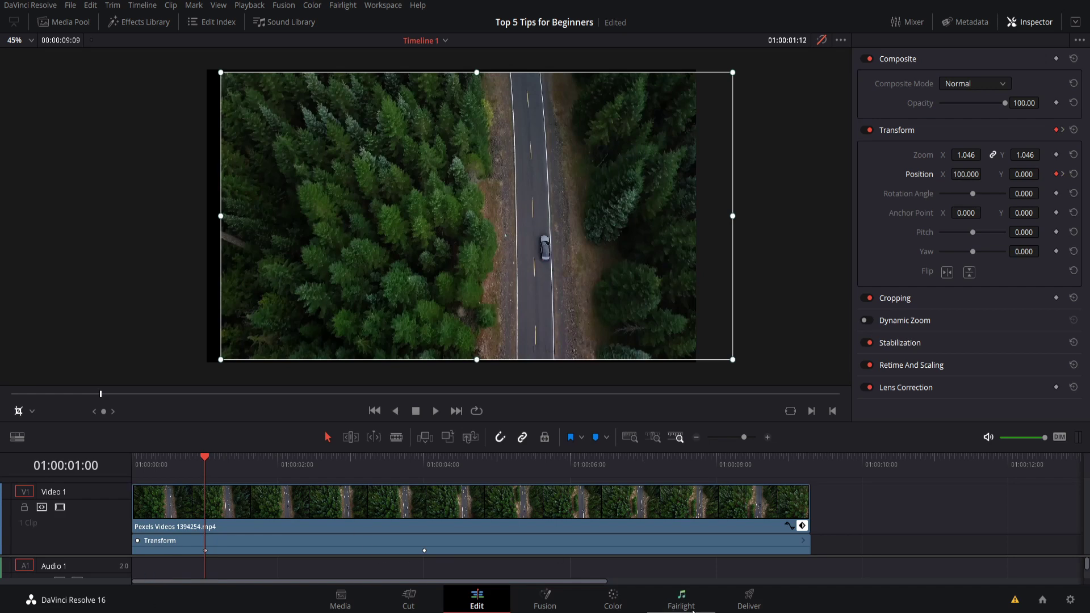
drag(454, 509, 623, 513)
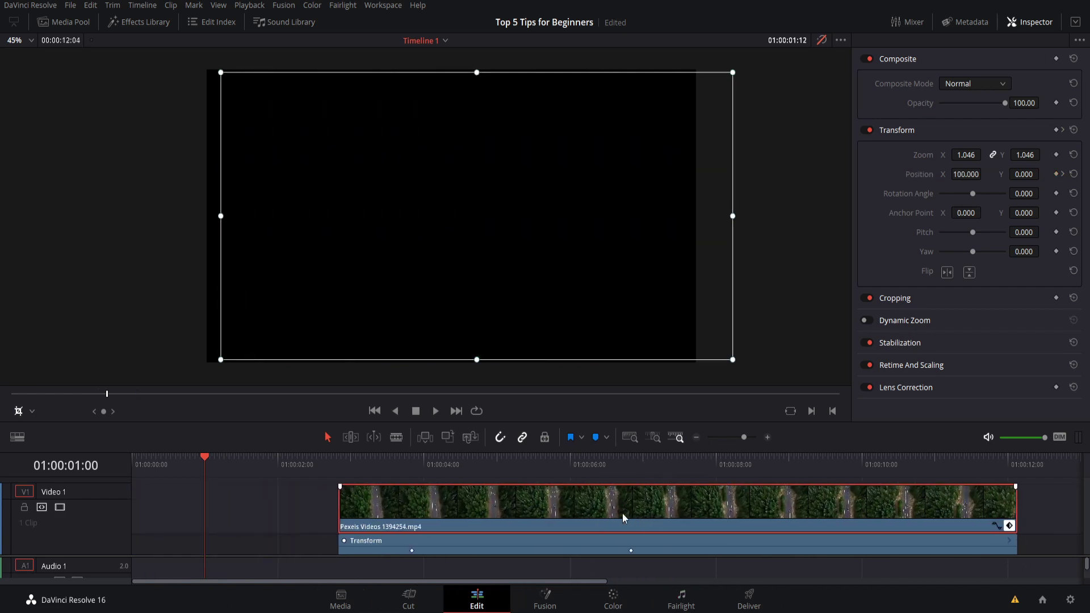
click(630, 471)
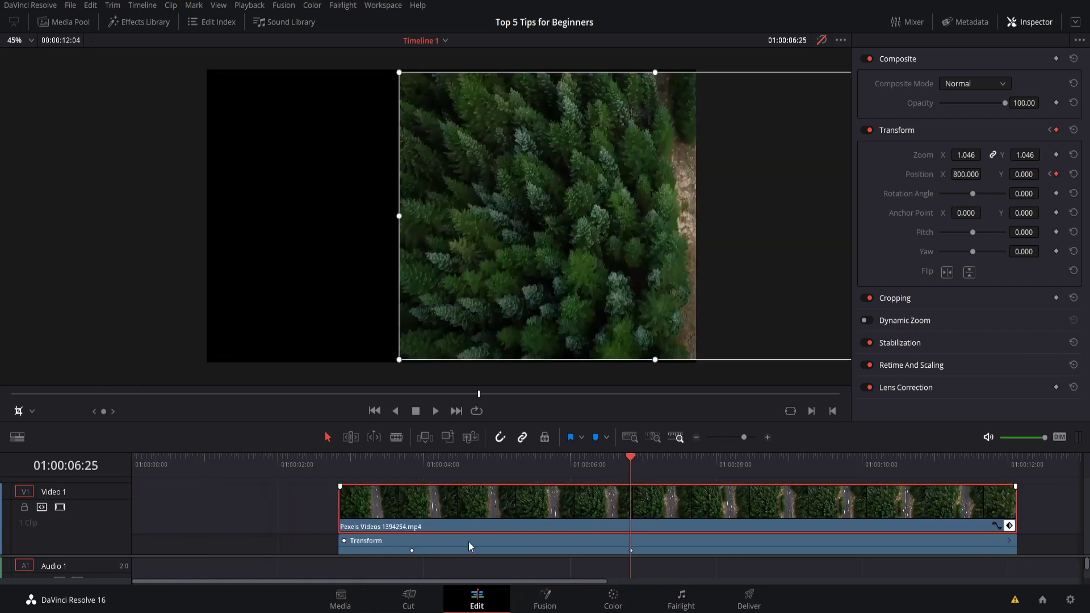
drag(623, 509, 417, 516)
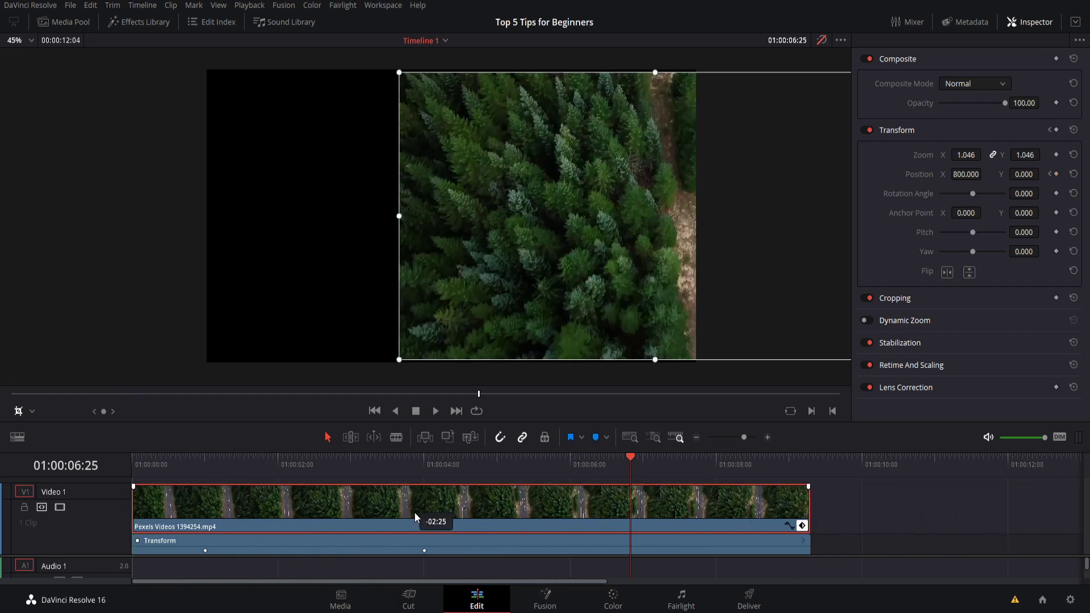
click(189, 462)
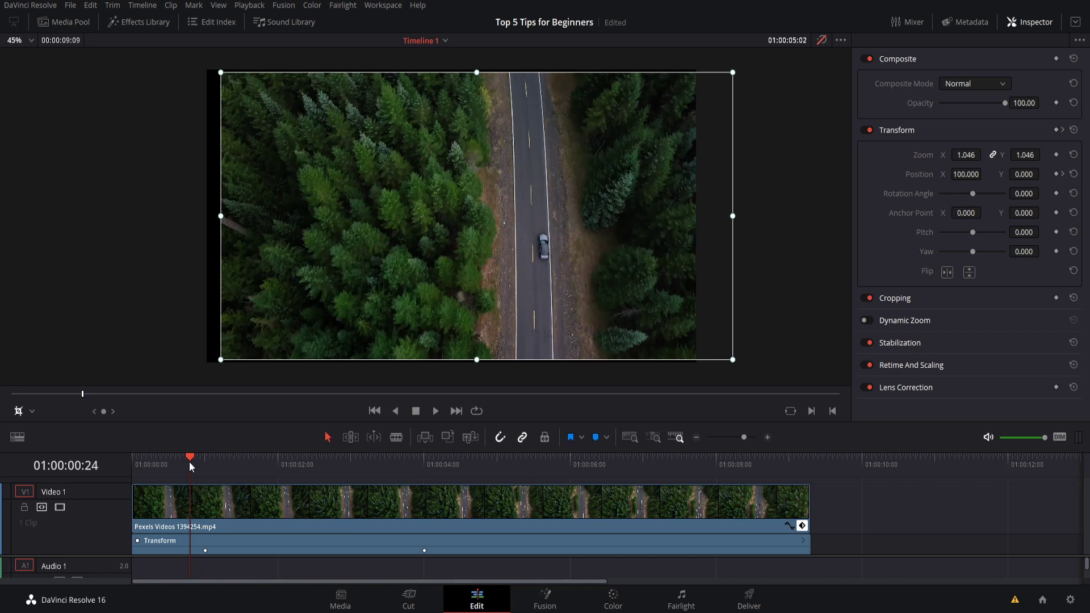
drag(190, 462, 134, 463)
click(437, 411)
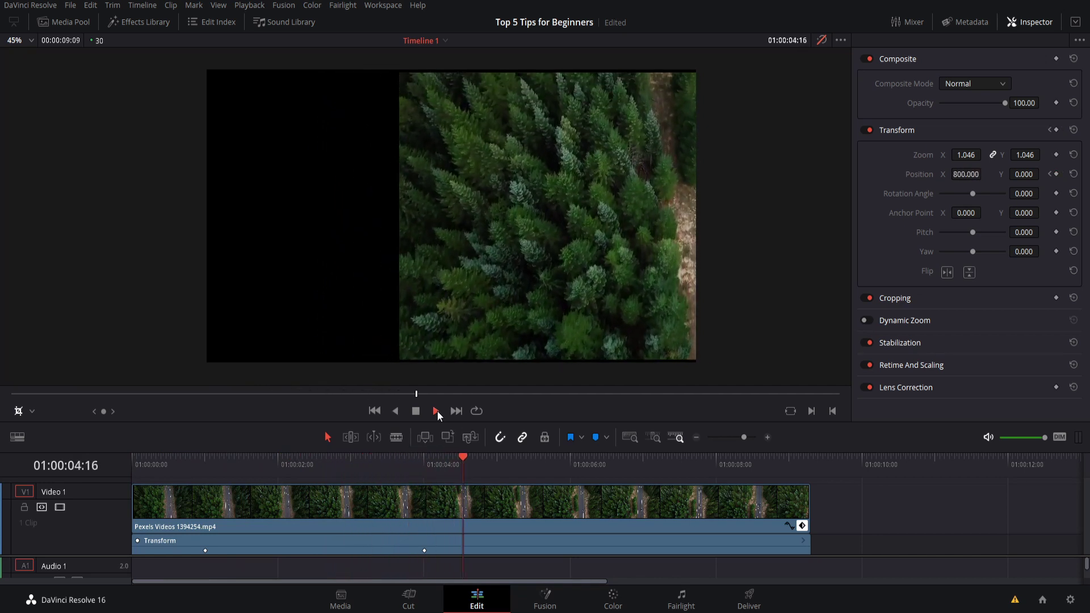
key(space)
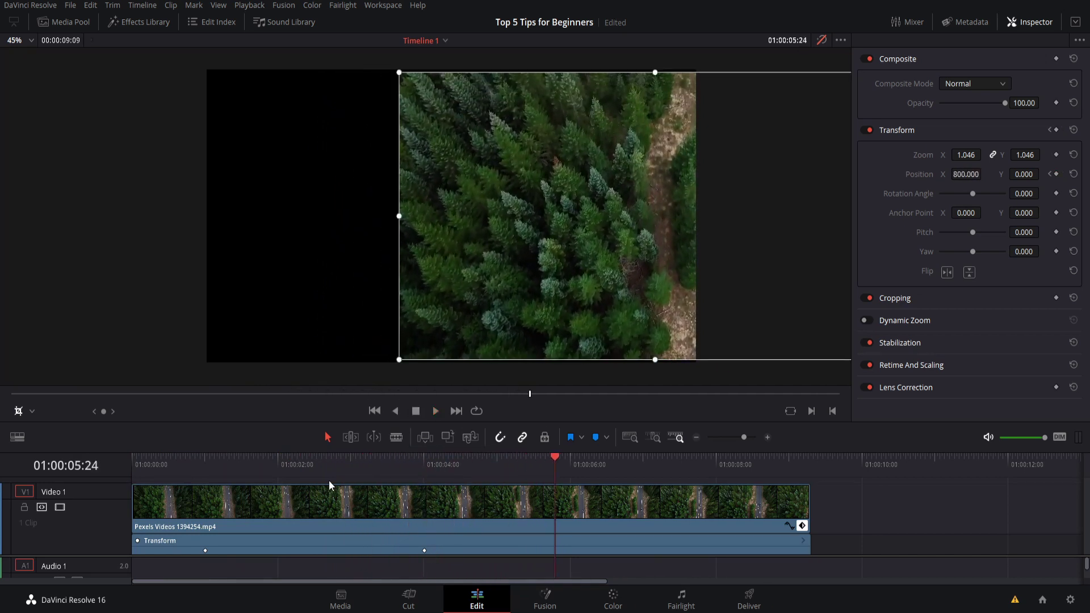
drag(329, 480, 343, 452)
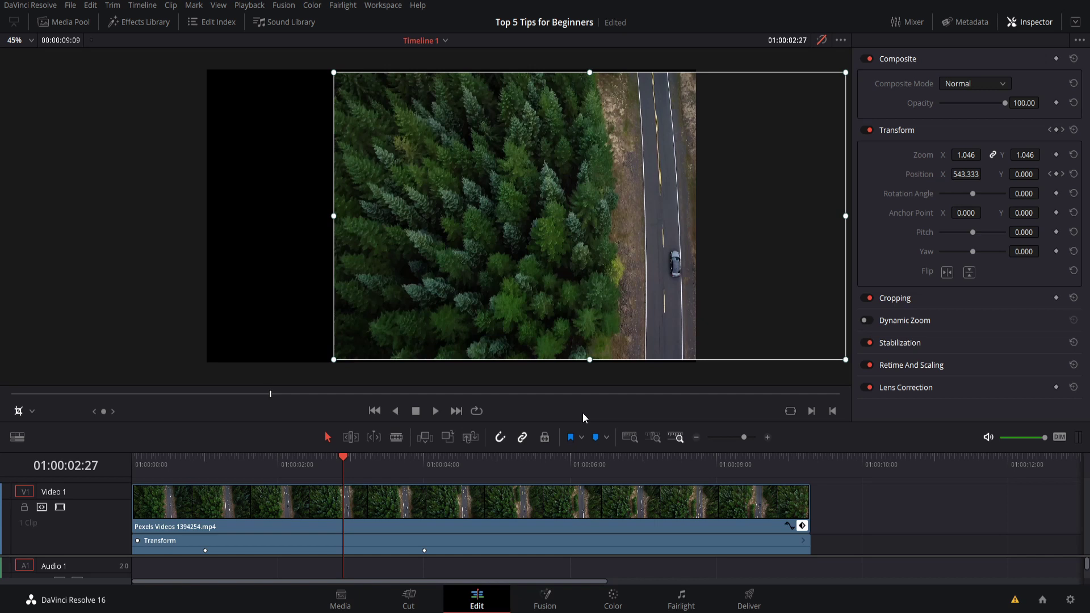
key(Left)
key(Left)
key(Left)
key(Left)
key(Left)
key(Left)
key(Left)
key(Left)
key(Left)
key(Left)
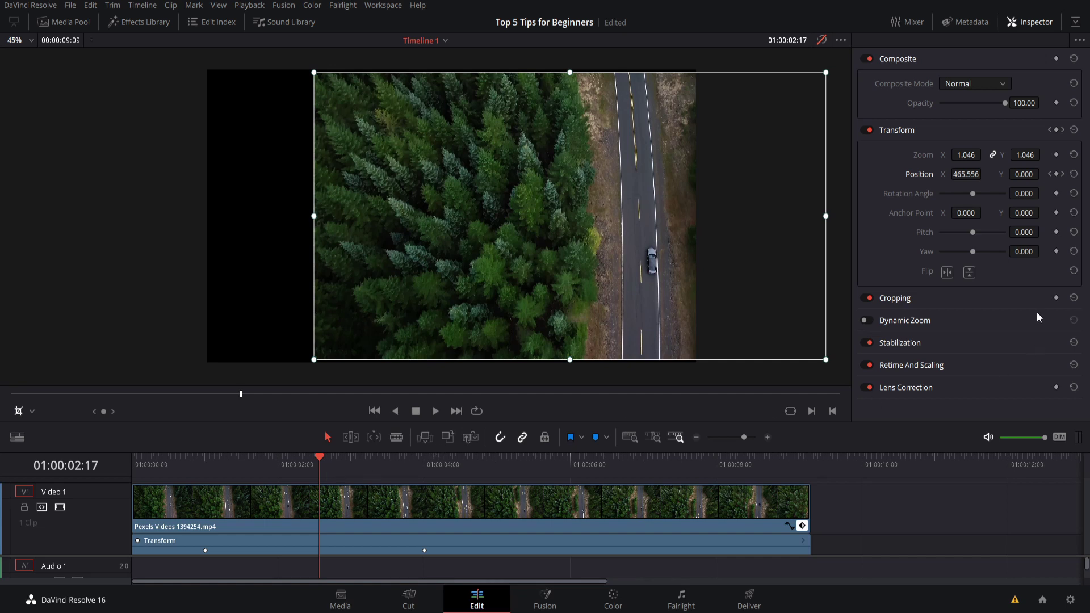
click(344, 461)
drag(343, 461, 407, 462)
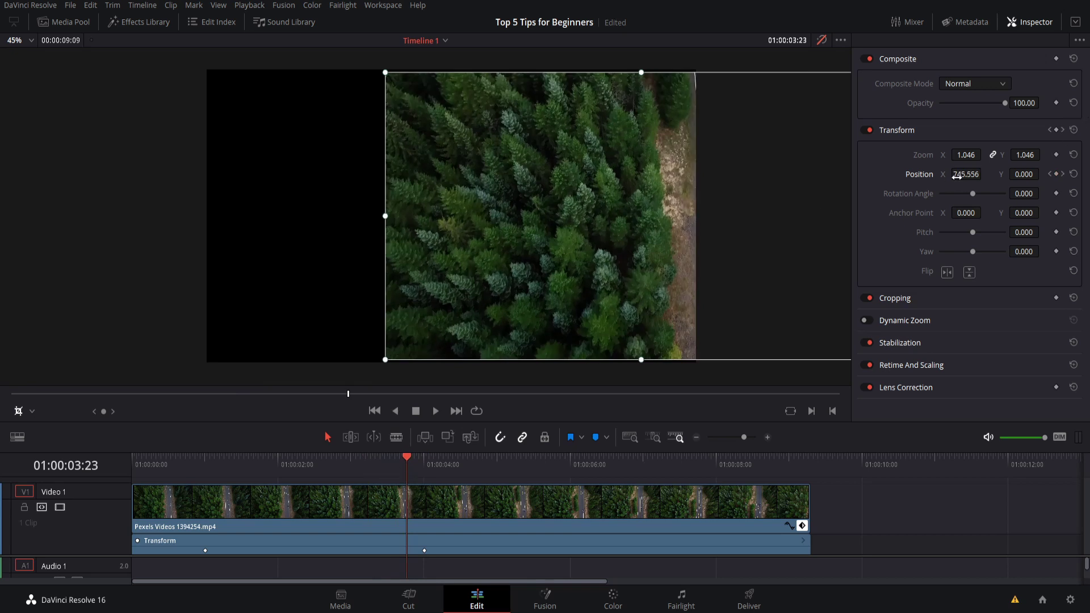
drag(786, 216, 777, 216)
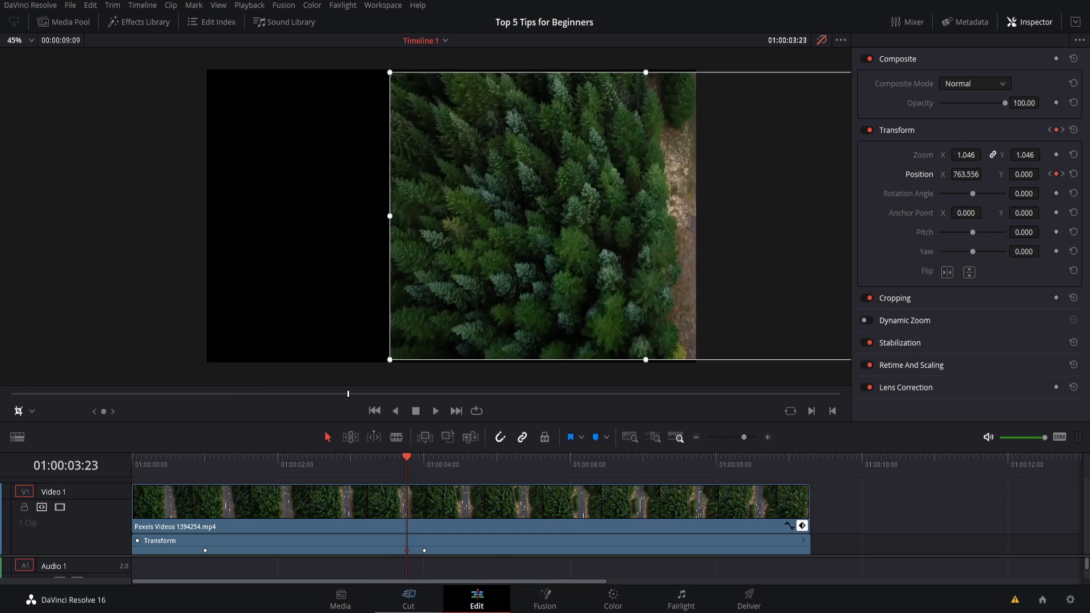
click(375, 461)
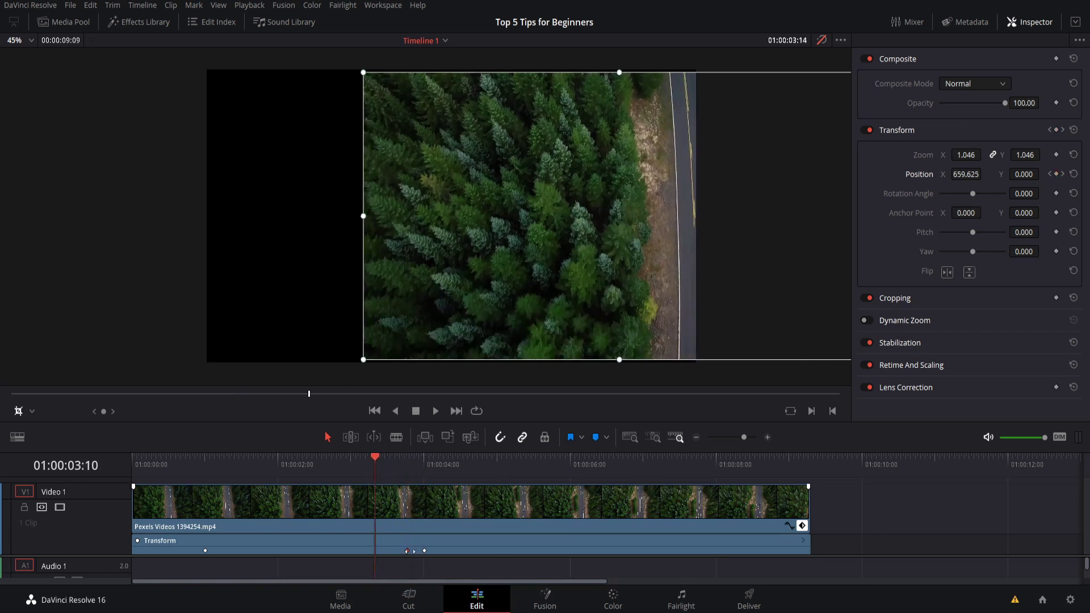
click(413, 556)
click(802, 526)
click(806, 548)
drag(381, 462, 400, 458)
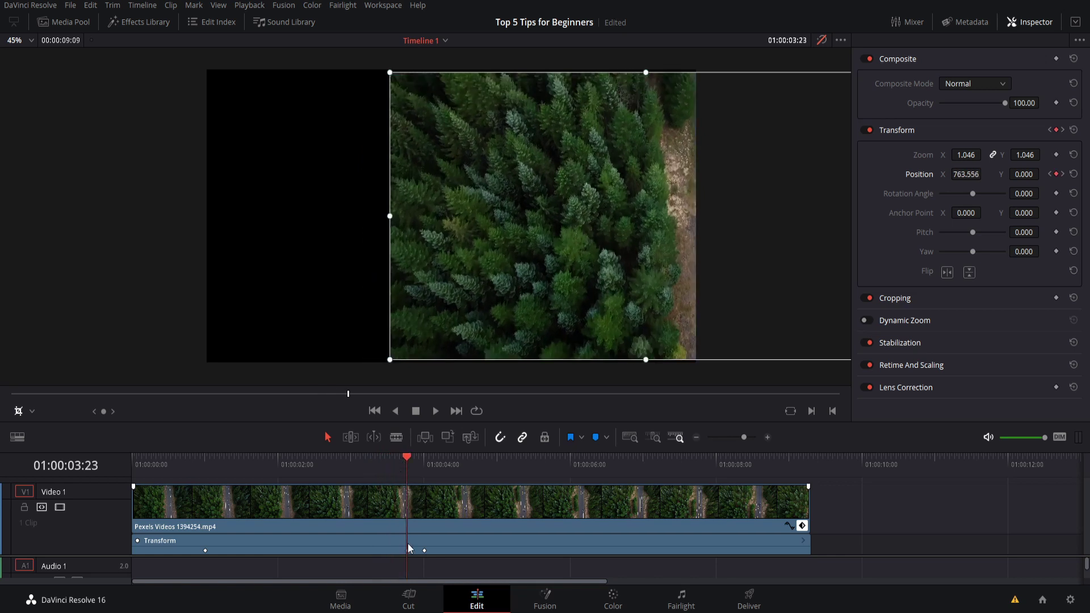
click(1056, 174)
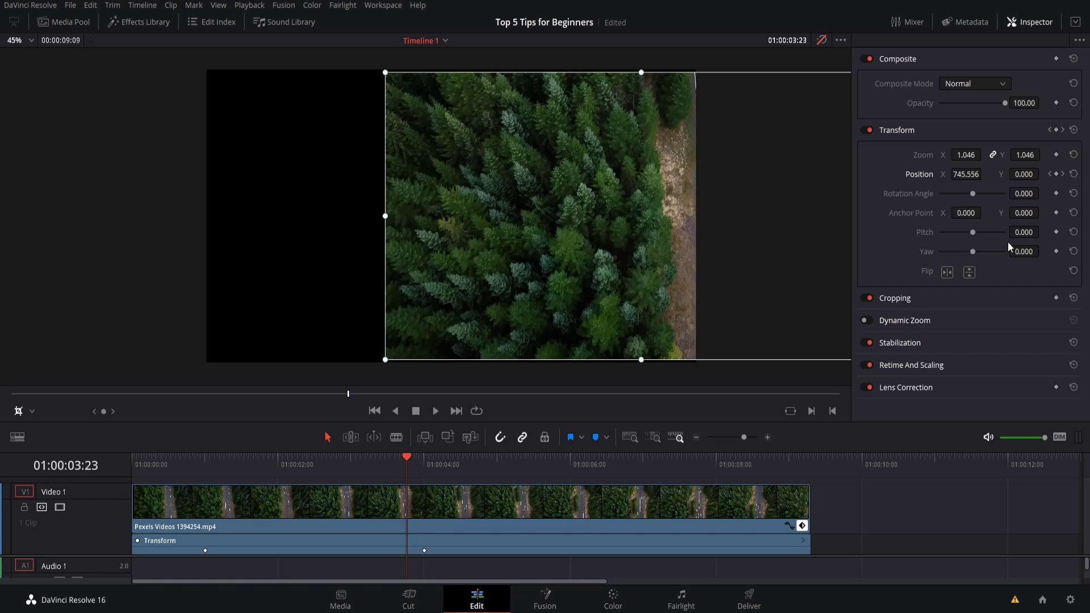
click(426, 463)
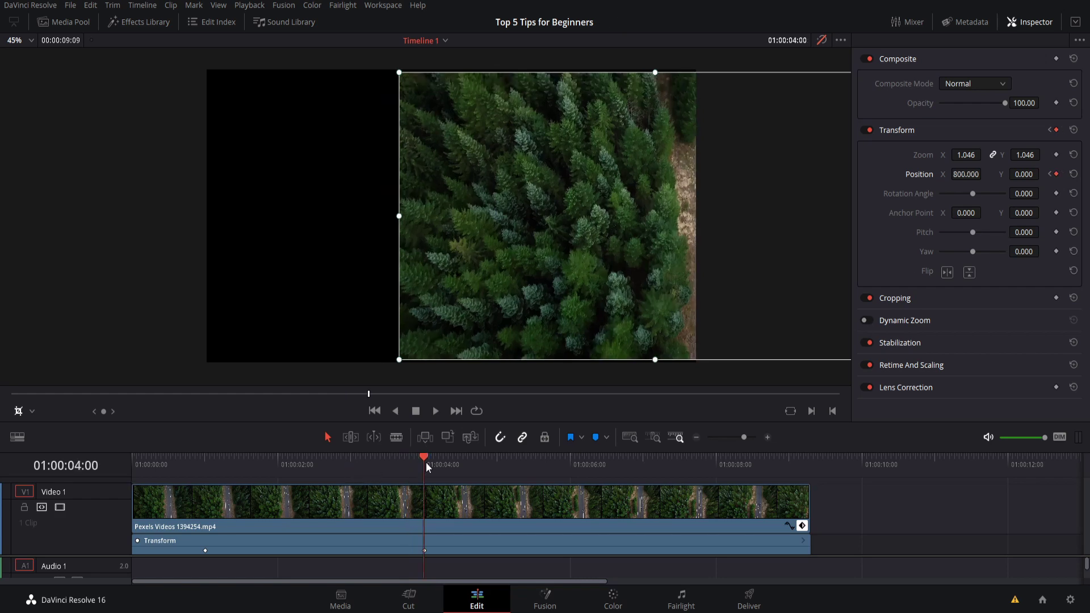
drag(295, 466, 202, 464)
click(422, 462)
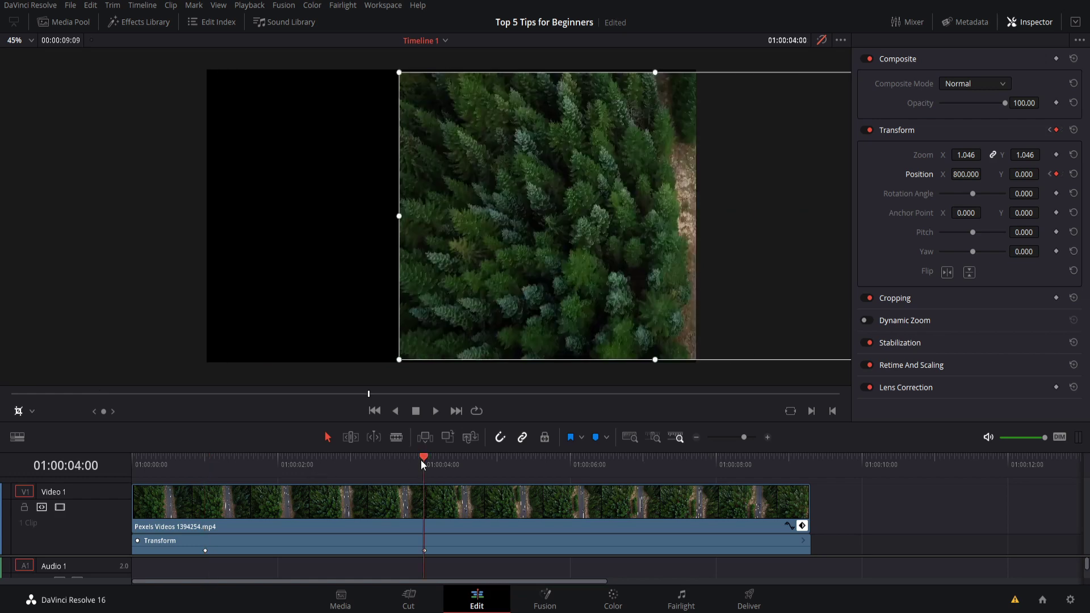